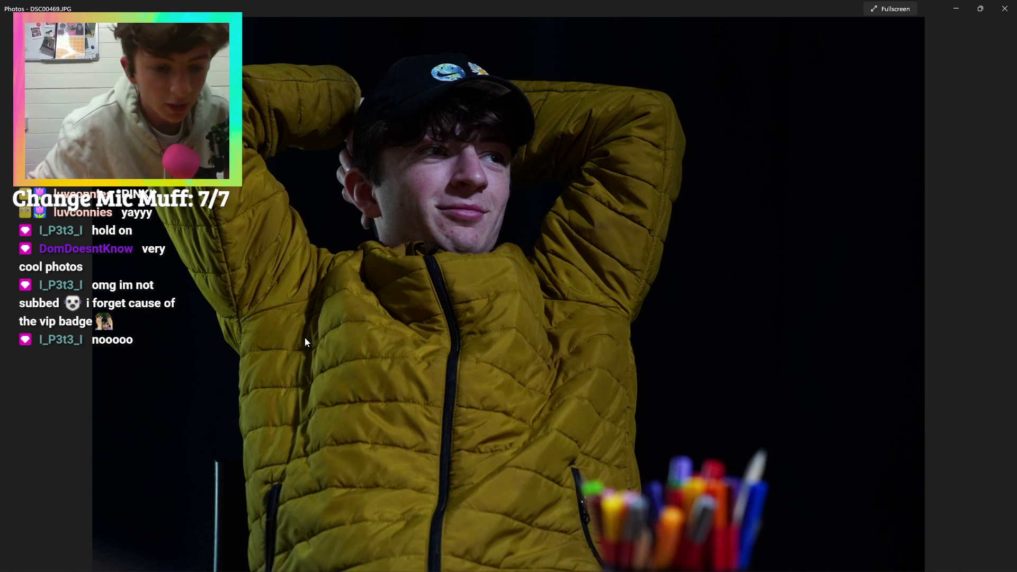
- Browse back from photo DSC00469.JPG to DSC00466.JPG and examine both pictures up close
scroll(198, 479, up, 2)
scroll(261, 159, up, 2)
scroll(210, 460, up, 1)
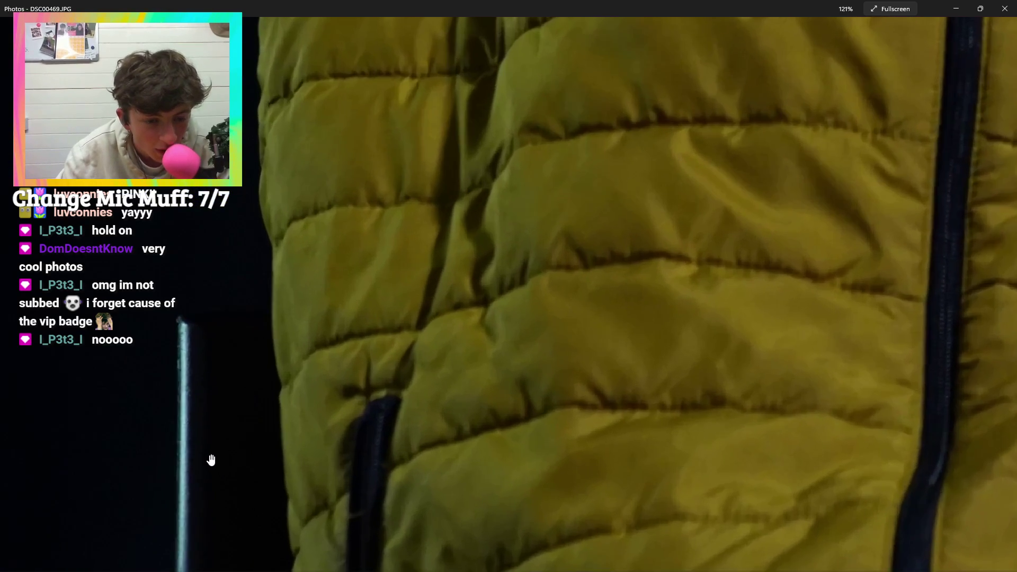
scroll(211, 459, down, 4)
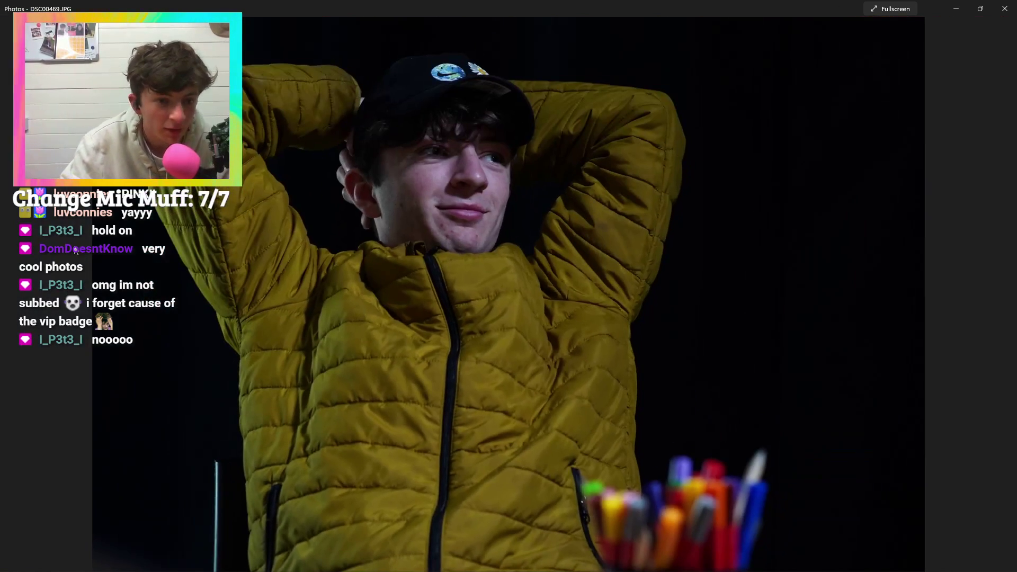
click(13, 294)
click(14, 294)
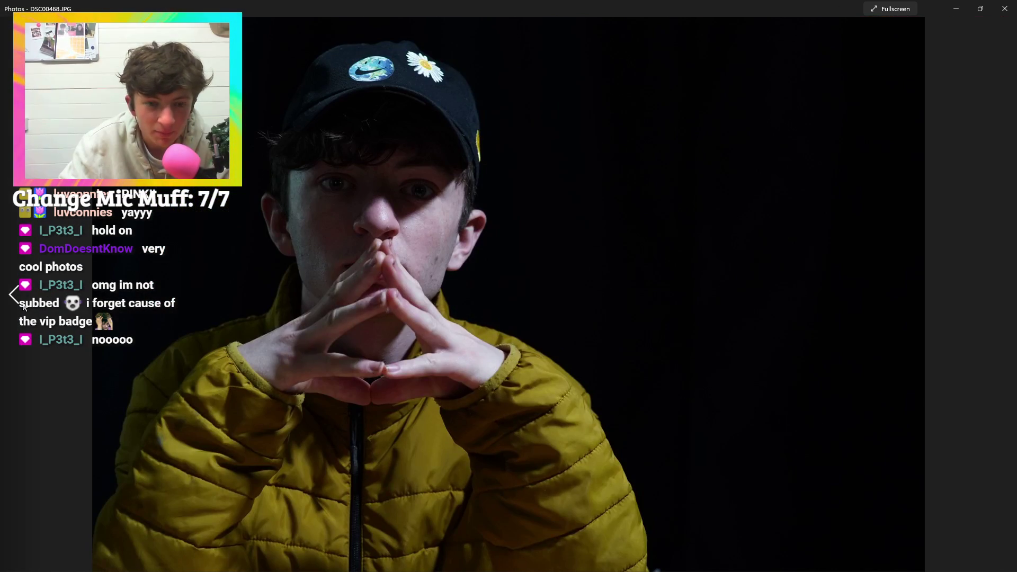
click(24, 307)
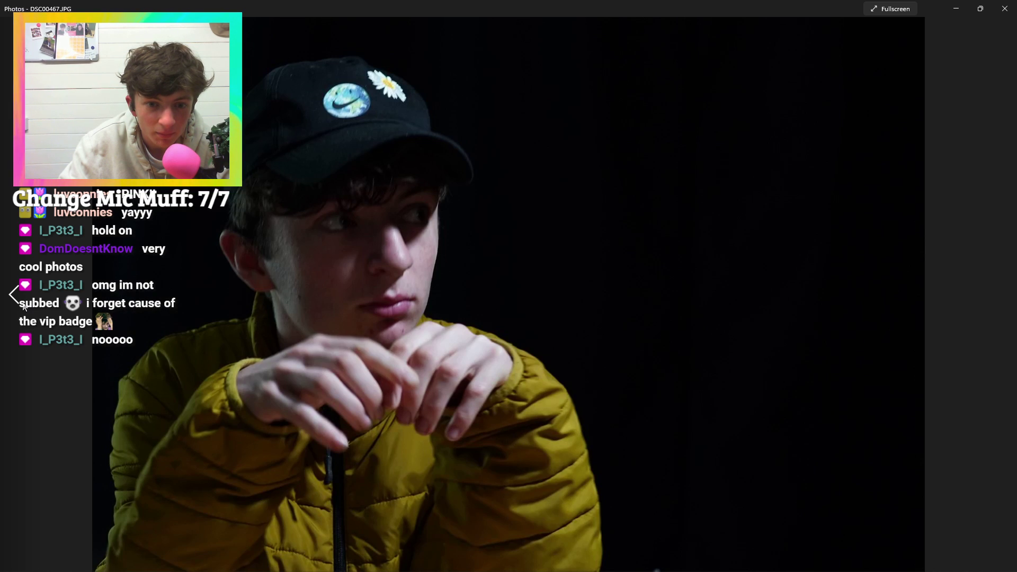
click(23, 307)
click(23, 307)
scroll(619, 258, up, 2)
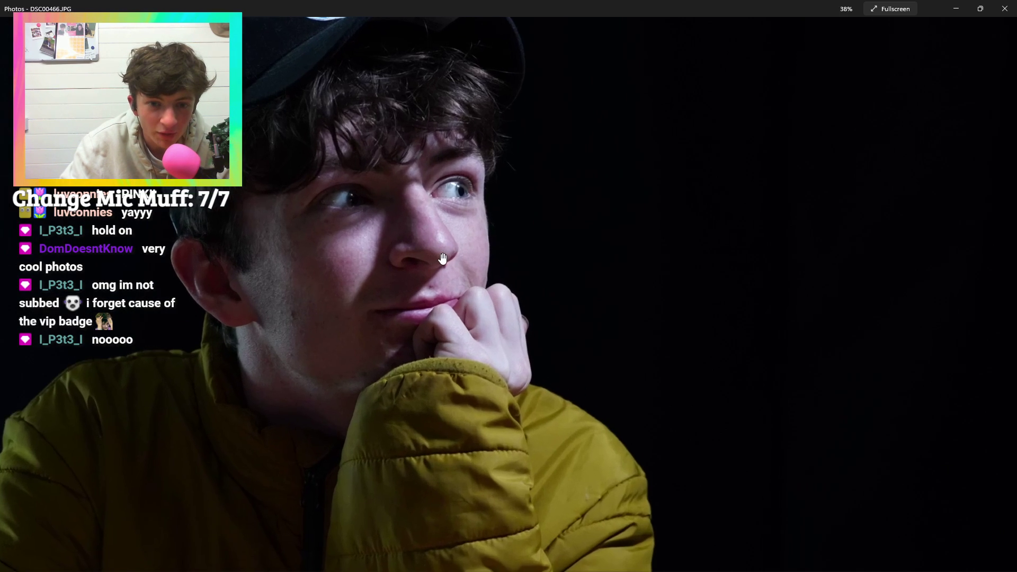
scroll(619, 258, down, 2)
scroll(565, 283, up, 2)
scroll(635, 255, down, 2)
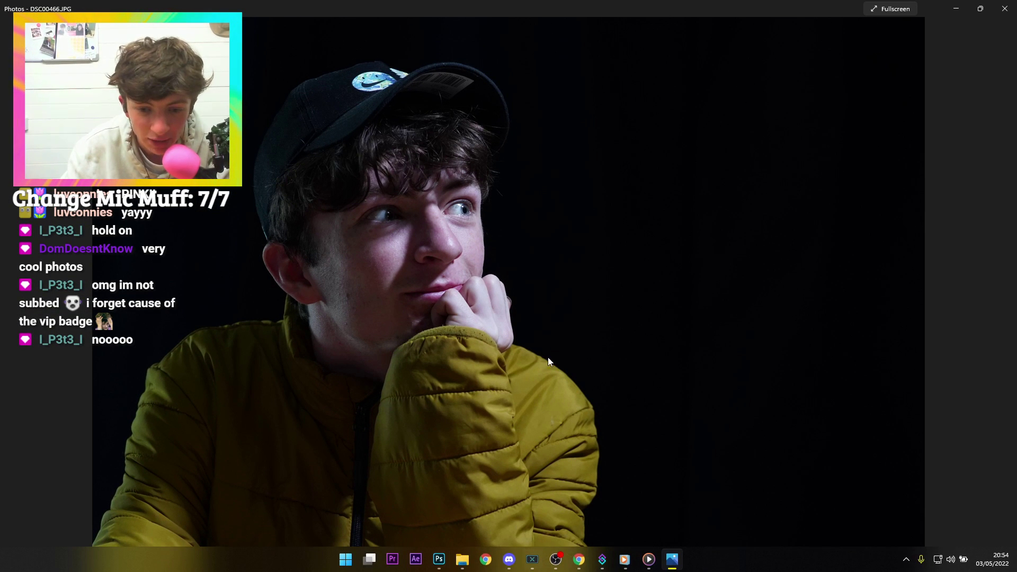
- Open the photo DSC00466.JPG in Adobe Photoshop 2020
right_click(688, 358)
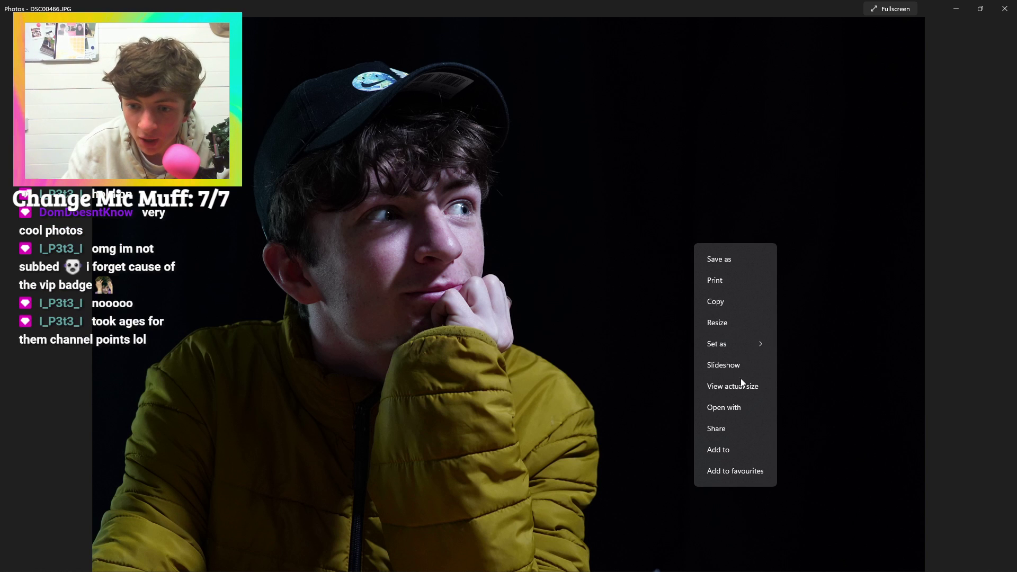
click(724, 408)
scroll(501, 265, down, 2)
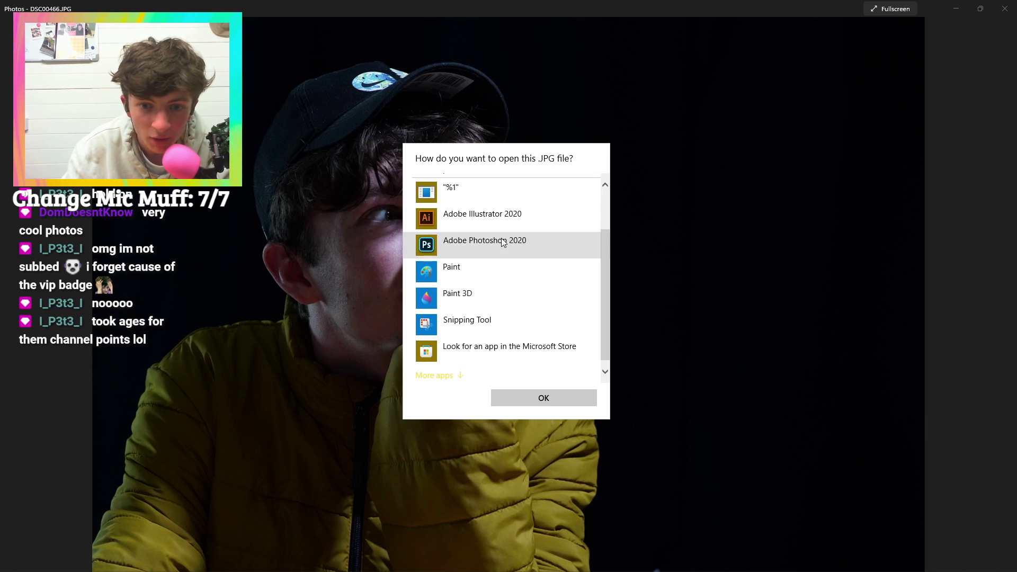
click(502, 241)
click(552, 402)
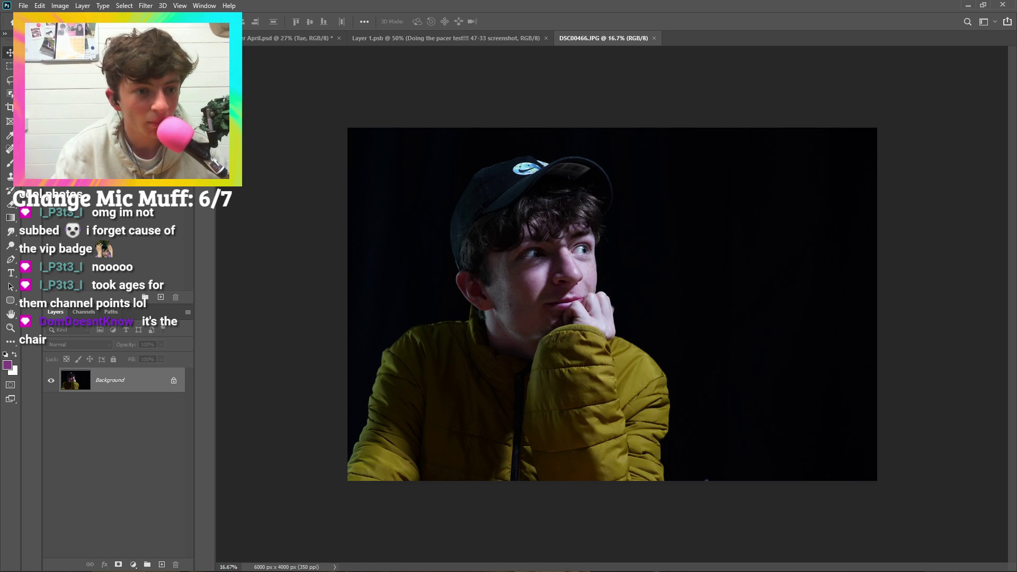
- Try painting a purple speech bubble beside the man's face with the Brush tool, and undo it
click(10, 163)
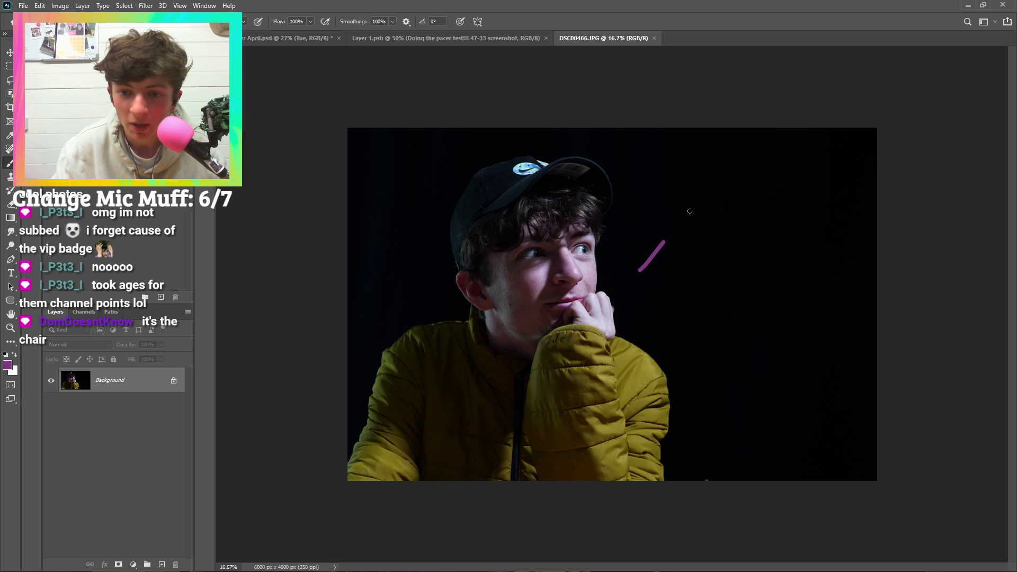
mouse_move(834, 279)
mouse_down()
mouse_move(796, 295)
mouse_move(701, 295)
mouse_move(633, 269)
mouse_up()
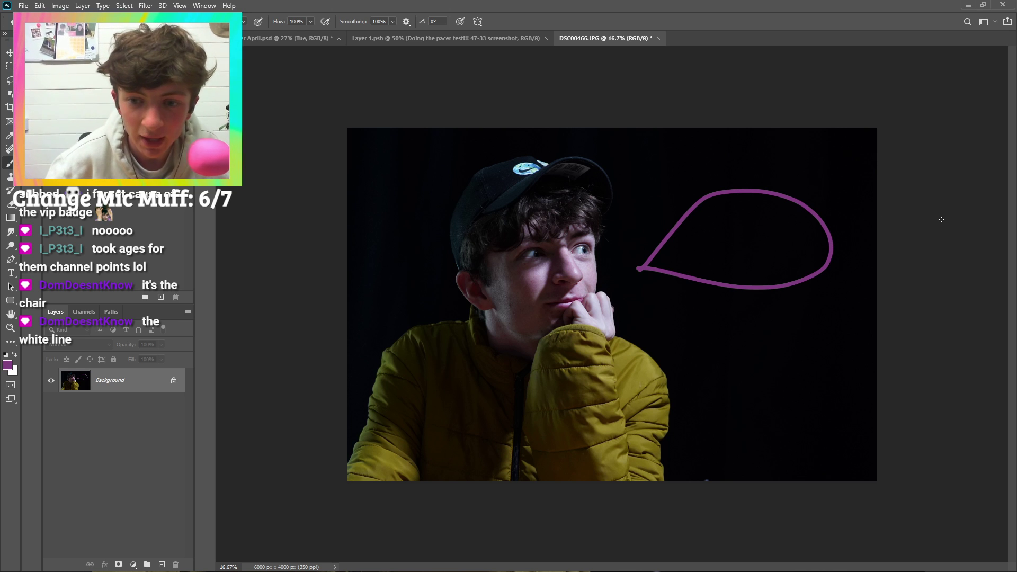
key(ctrl+z)
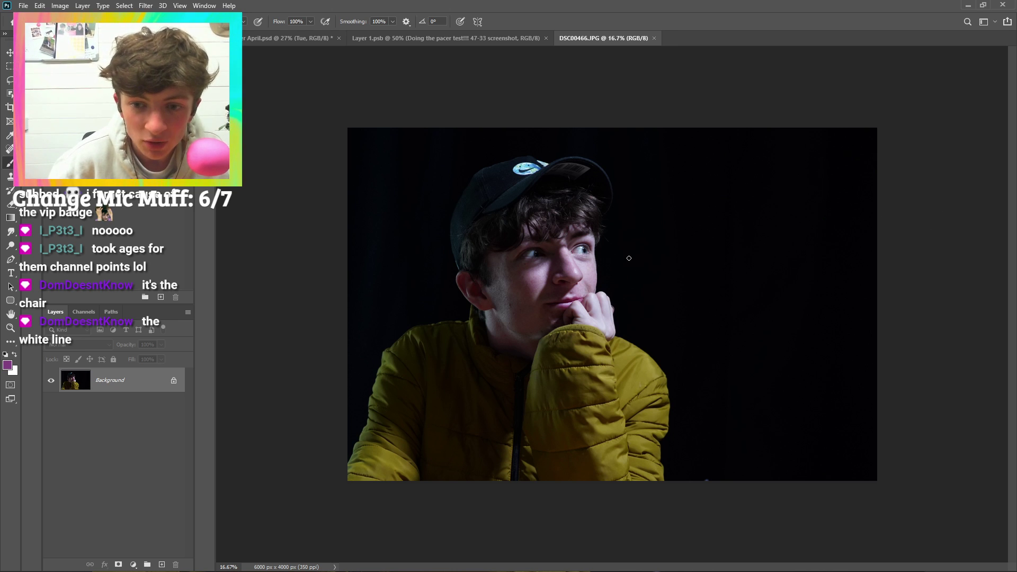
- Try painting a purple thought bubble with two small circles and one large circle beside the head, and undo the strokes
mouse_move(620, 263)
mouse_down()
mouse_move(735, 165)
mouse_move(840, 223)
mouse_move(788, 288)
mouse_move(682, 256)
mouse_move(618, 265)
mouse_up()
key(ctrl+z)
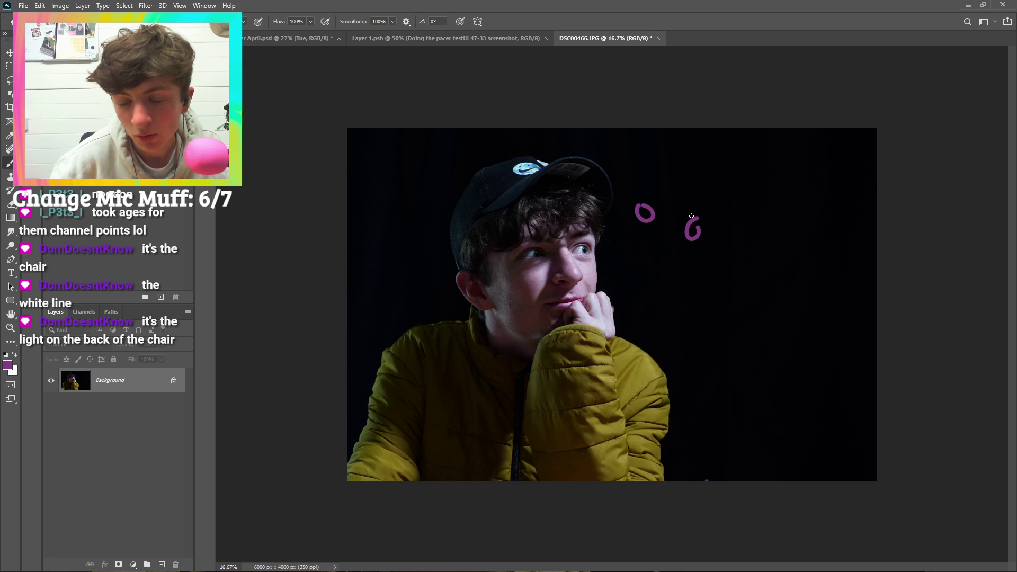
mouse_move(763, 229)
mouse_down()
mouse_move(720, 254)
mouse_move(737, 329)
mouse_move(837, 319)
mouse_move(791, 248)
mouse_up()
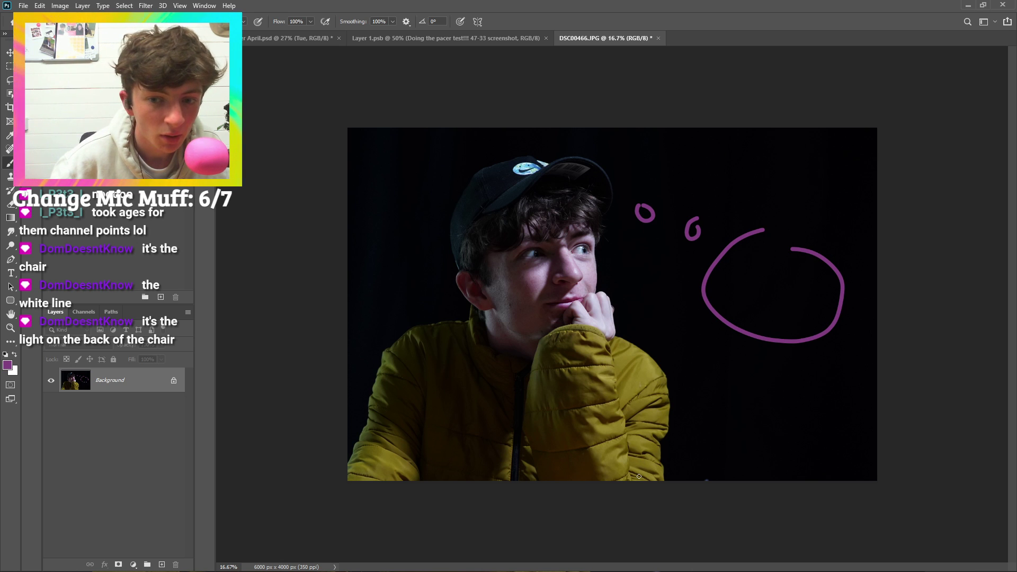
key(ctrl+z)
key(ctrl+z)
key(ctrl+z)
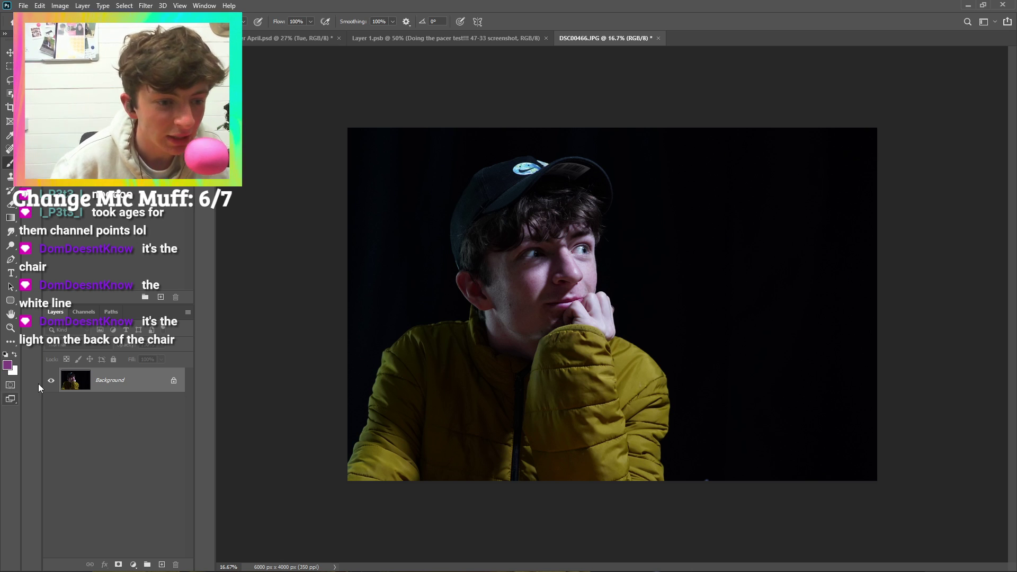
- Set the foreground colour to the jacket's olive yellow (#9c8e36) by sampling it from the photo
click(7, 365)
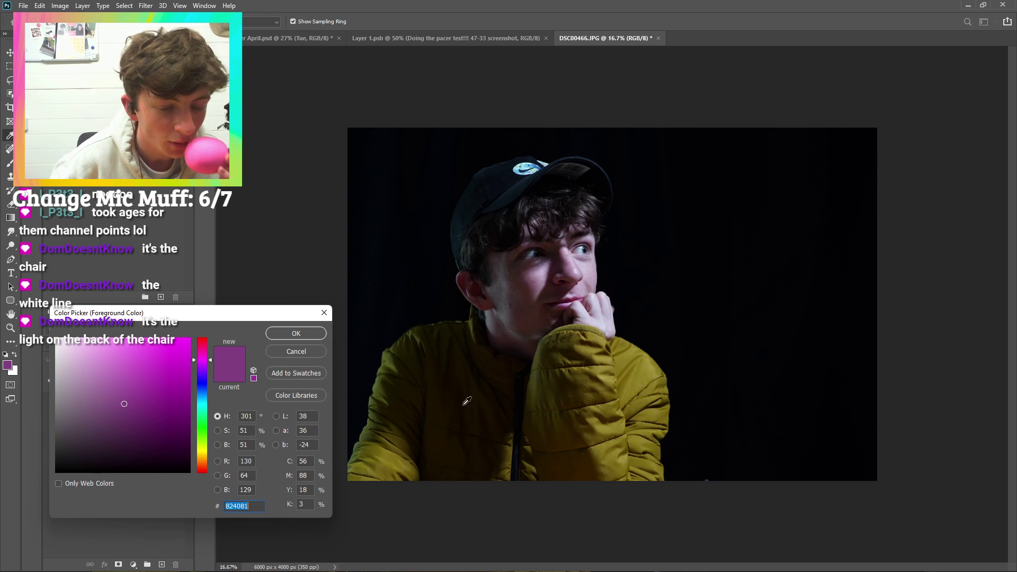
click(433, 326)
click(280, 333)
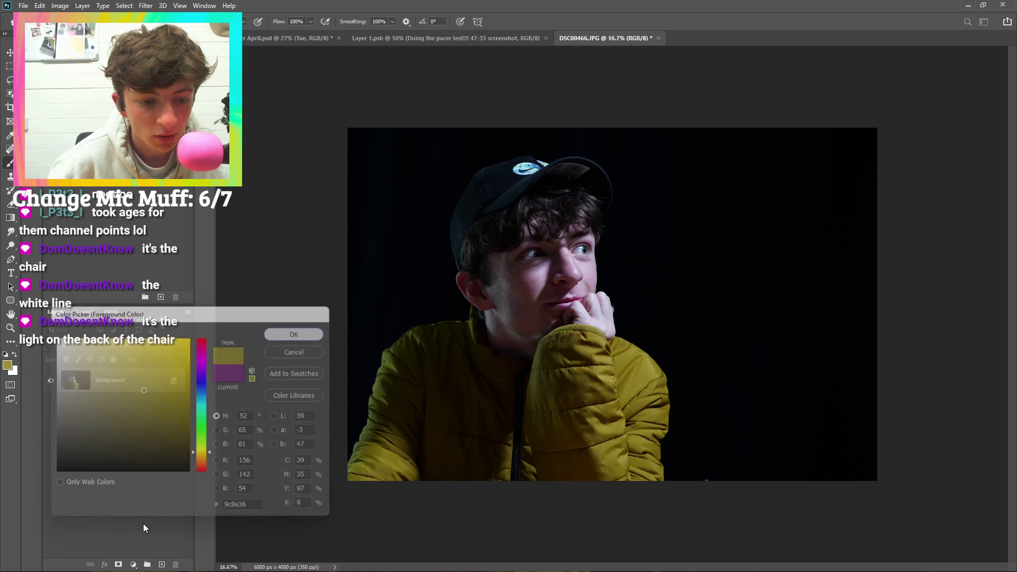
- Add a new layer and paint an olive thought bubble beside the head, with two small circles leading to one large circle
click(162, 564)
click(644, 206)
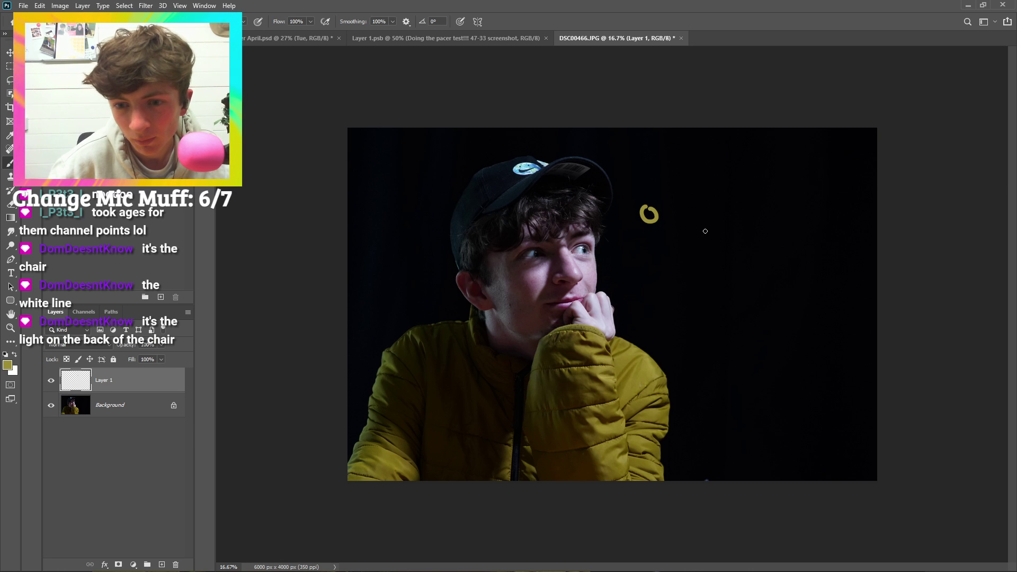
mouse_move(693, 222)
mouse_down()
mouse_move(684, 232)
mouse_move(698, 252)
mouse_move(708, 239)
mouse_move(700, 227)
mouse_up()
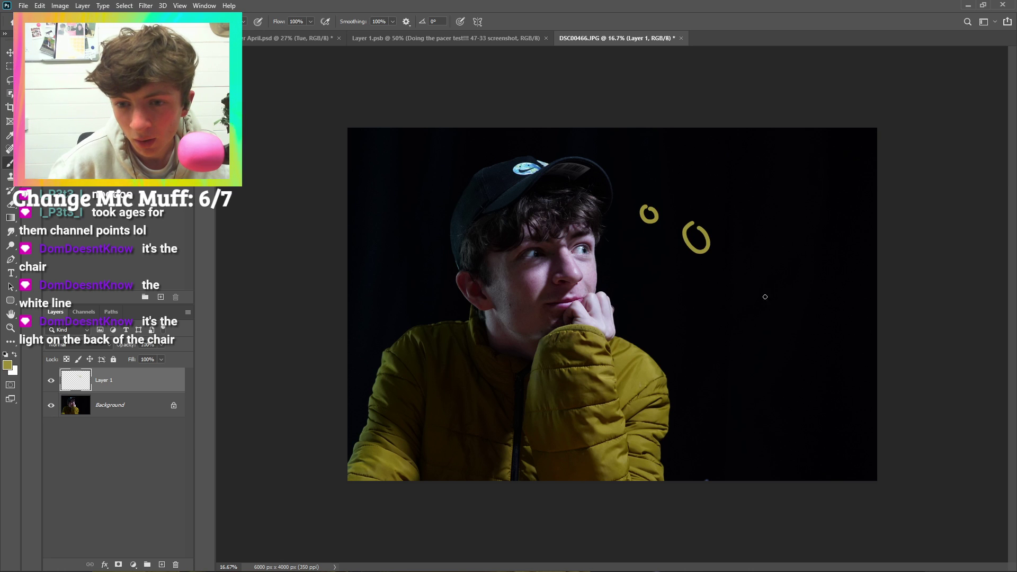
mouse_move(756, 240)
mouse_down()
mouse_move(711, 332)
mouse_move(739, 411)
mouse_move(871, 362)
mouse_up()
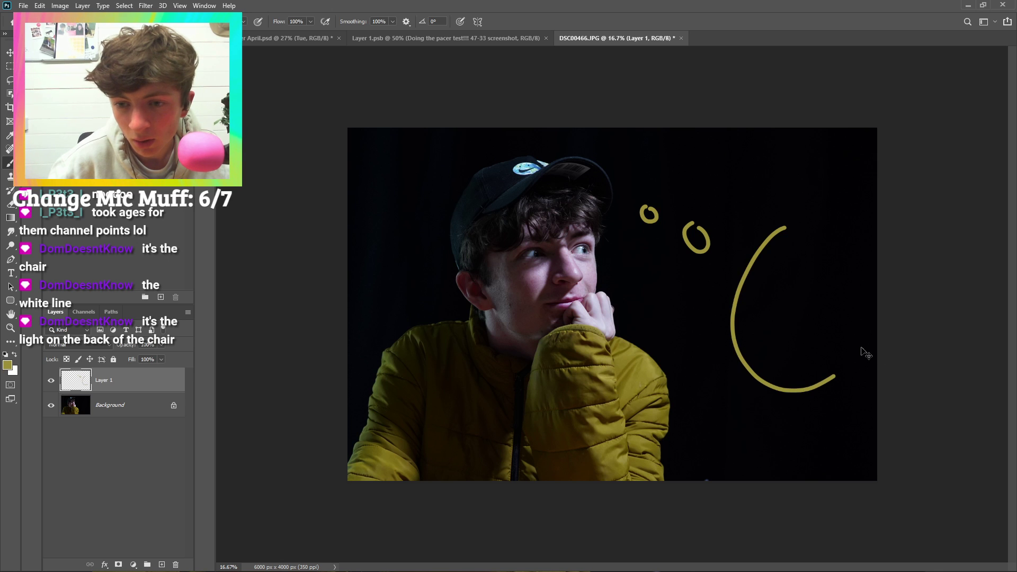
key(ctrl+z)
mouse_move(689, 279)
mouse_down()
mouse_move(670, 359)
mouse_move(751, 390)
mouse_move(836, 378)
mouse_move(881, 334)
mouse_move(865, 271)
mouse_move(826, 245)
mouse_up()
mouse_move(772, 209)
mouse_down()
mouse_move(740, 206)
mouse_move(749, 243)
mouse_up()
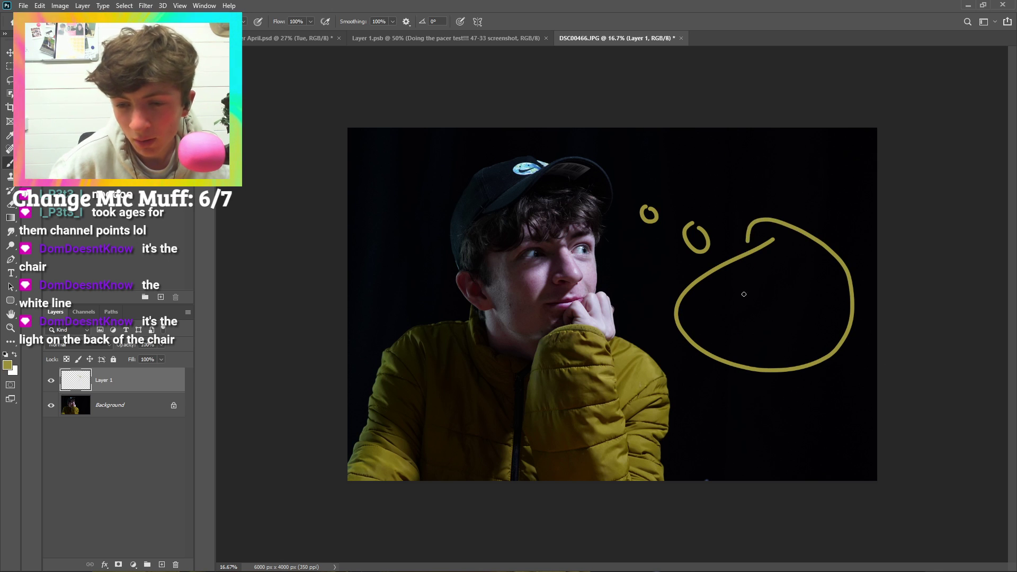
- On another new layer, paint a light bulb inside the thought bubble with a white outline and three olive base lines
key(ctrl+minus)
scroll(761, 288, down, 2)
scroll(761, 288, up, 4)
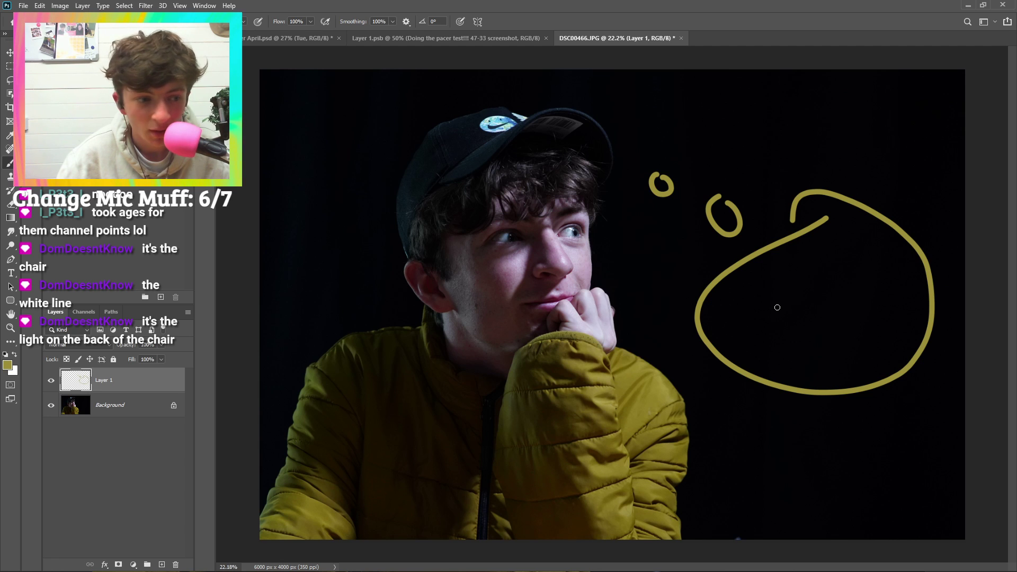
click(162, 565)
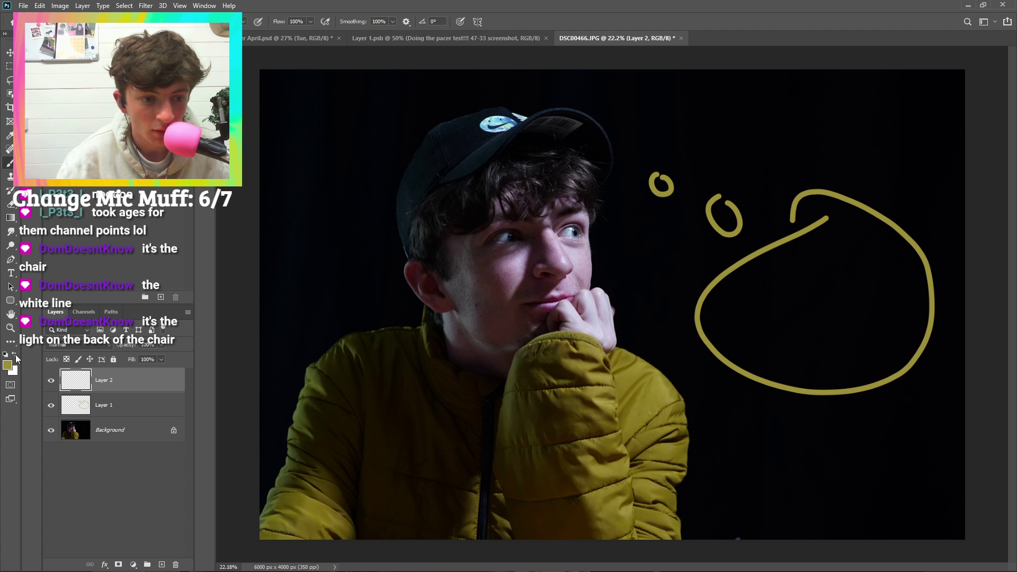
click(15, 354)
mouse_move(804, 309)
mouse_down()
mouse_move(783, 270)
mouse_move(802, 254)
mouse_move(839, 269)
mouse_move(843, 285)
mouse_move(801, 314)
mouse_up()
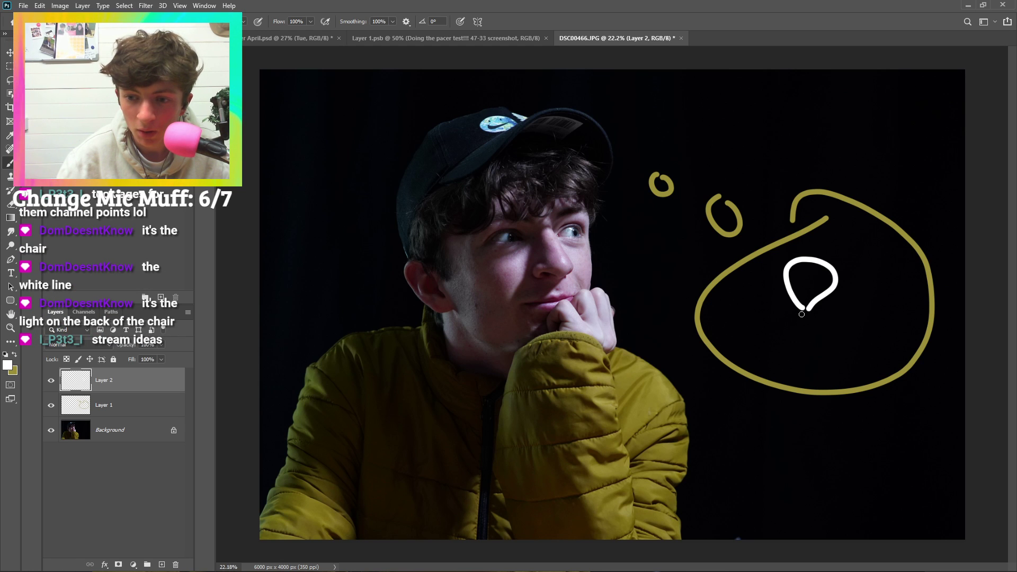
click(801, 313)
key(ctrl+z)
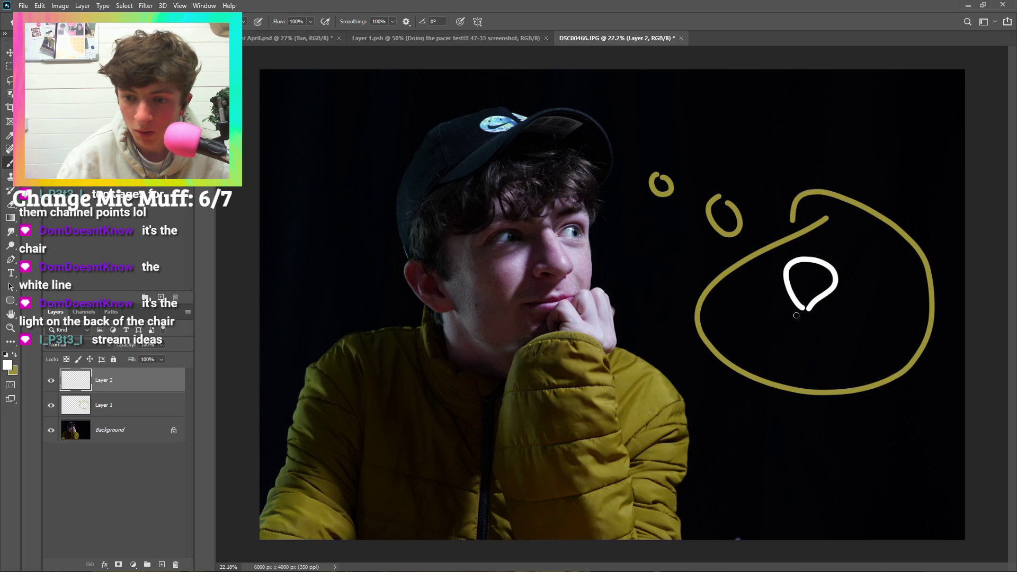
click(14, 355)
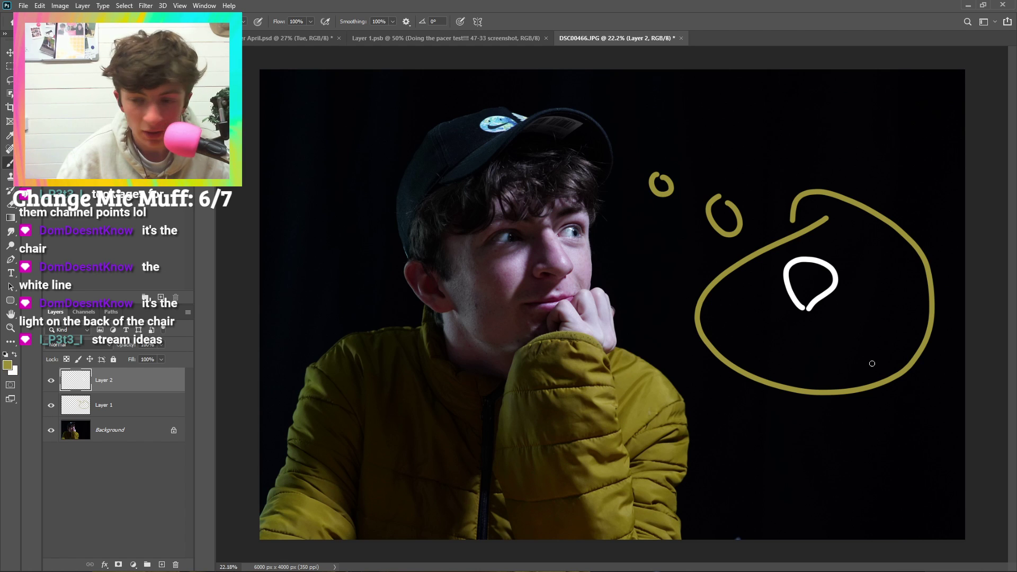
mouse_move(798, 313)
mouse_down()
mouse_move(823, 314)
mouse_move(800, 329)
mouse_move(812, 330)
mouse_up()
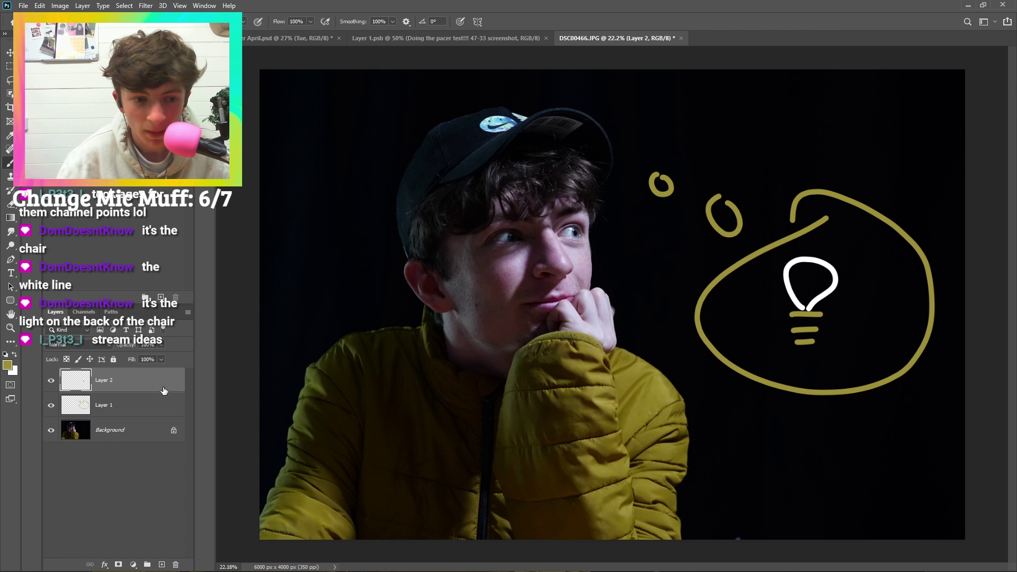
- Paint a ring of white glow dots around the light bulb and a white filament inside it
click(15, 355)
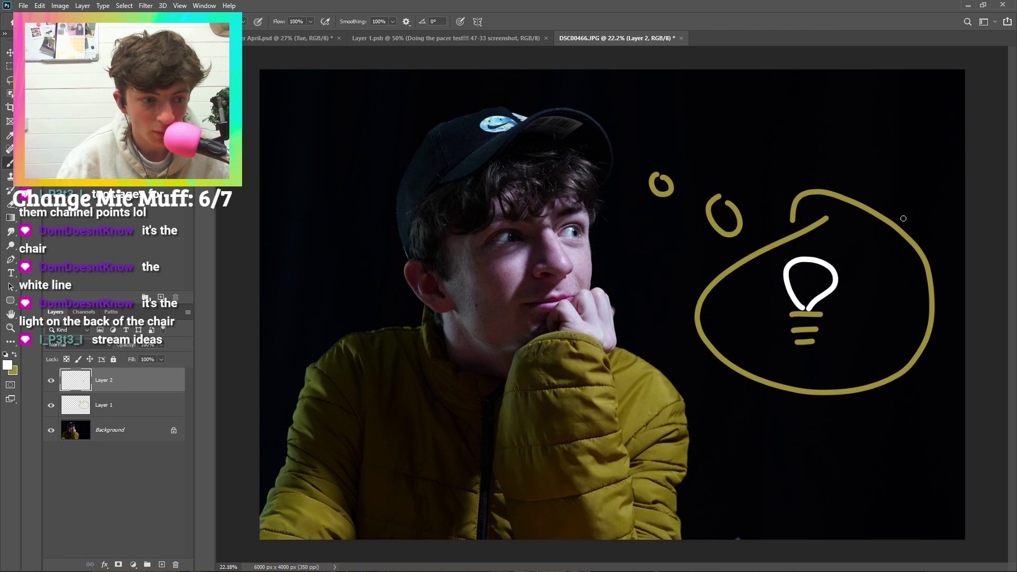
click(844, 275)
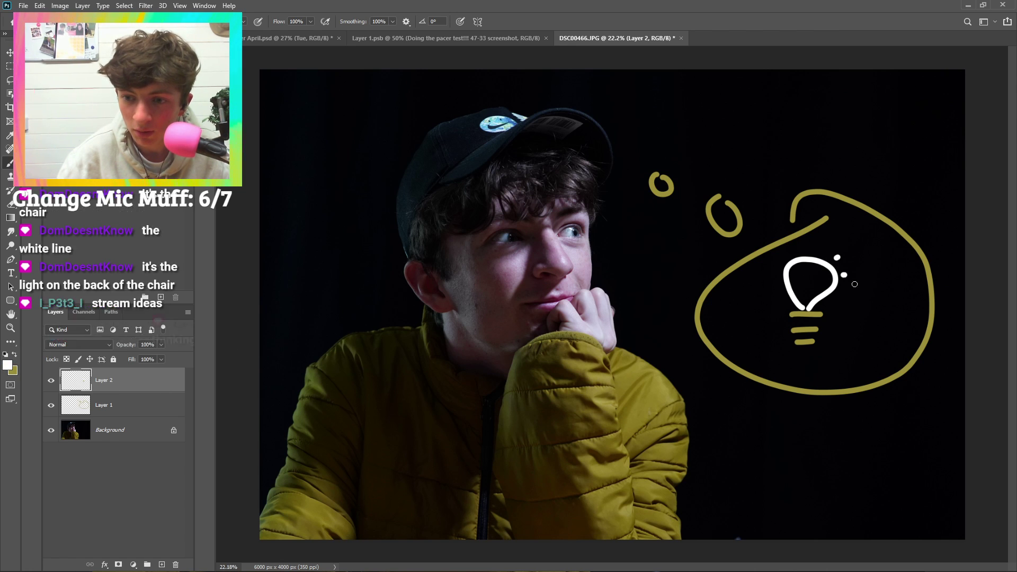
click(842, 297)
click(813, 251)
click(791, 253)
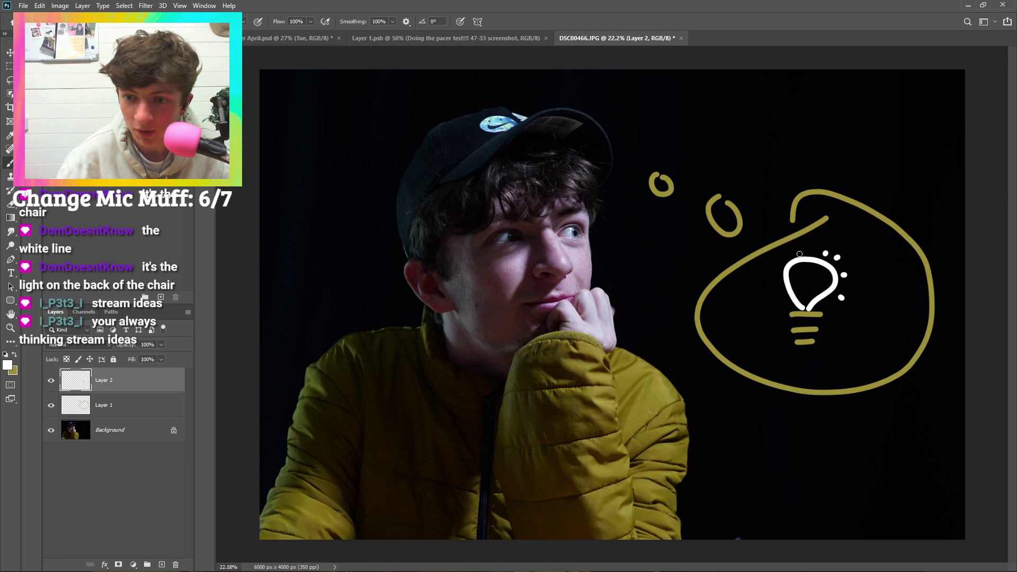
click(780, 293)
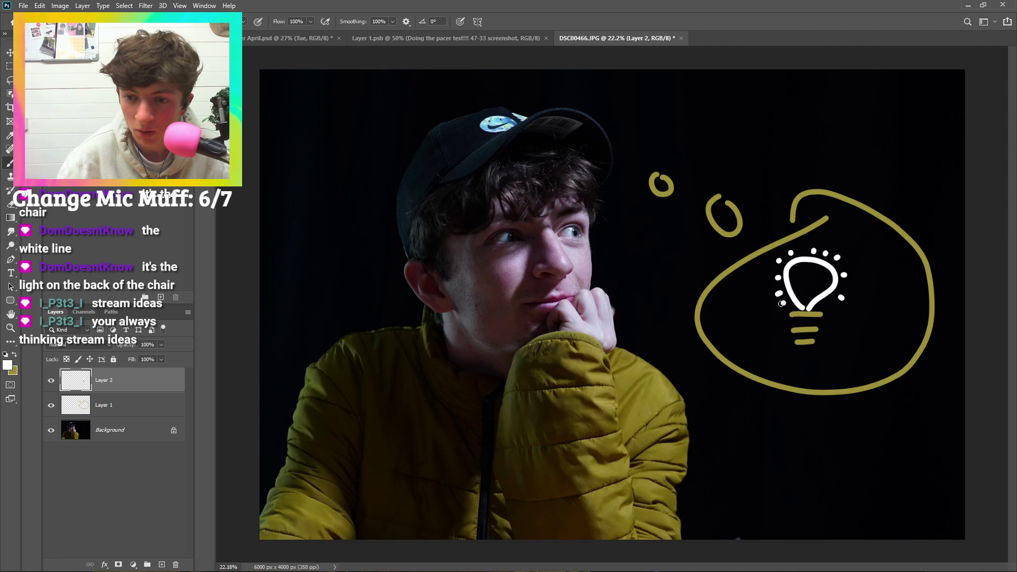
click(782, 303)
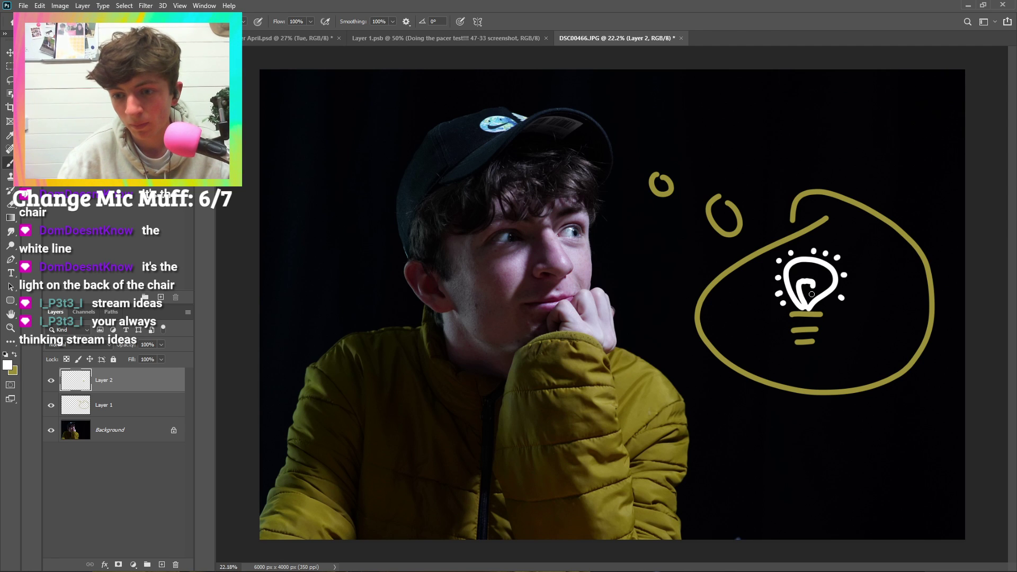
- Lasso the light bulb drawing on Layer 2, move it to the middle of the thought bubble, and deselect it
scroll(890, 304, down, 2)
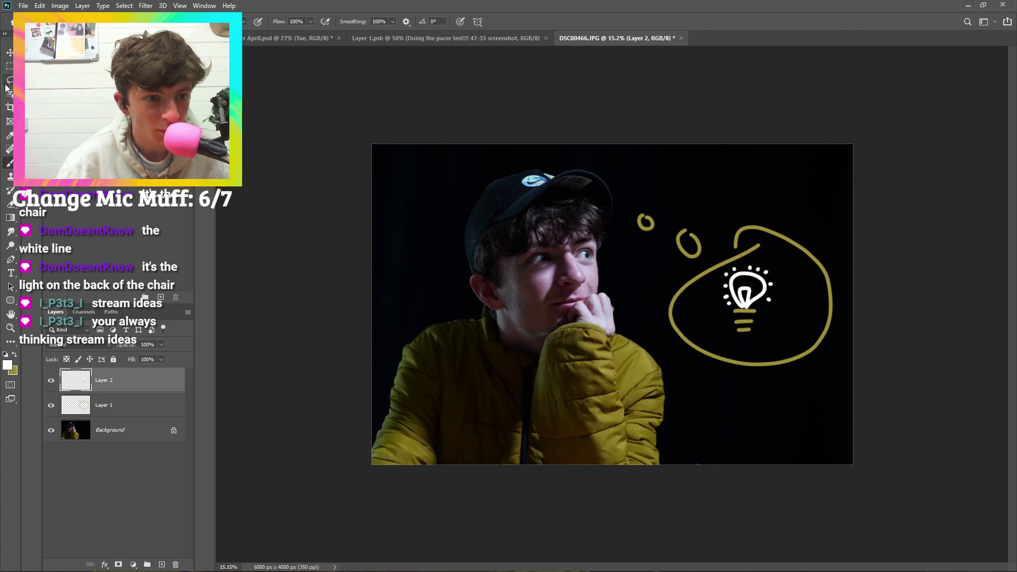
click(9, 66)
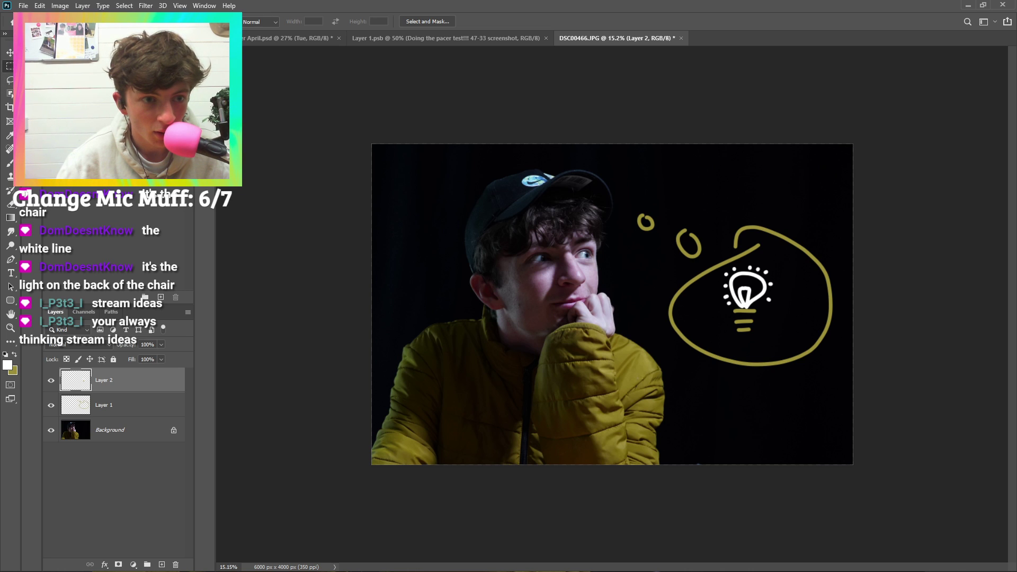
click(10, 80)
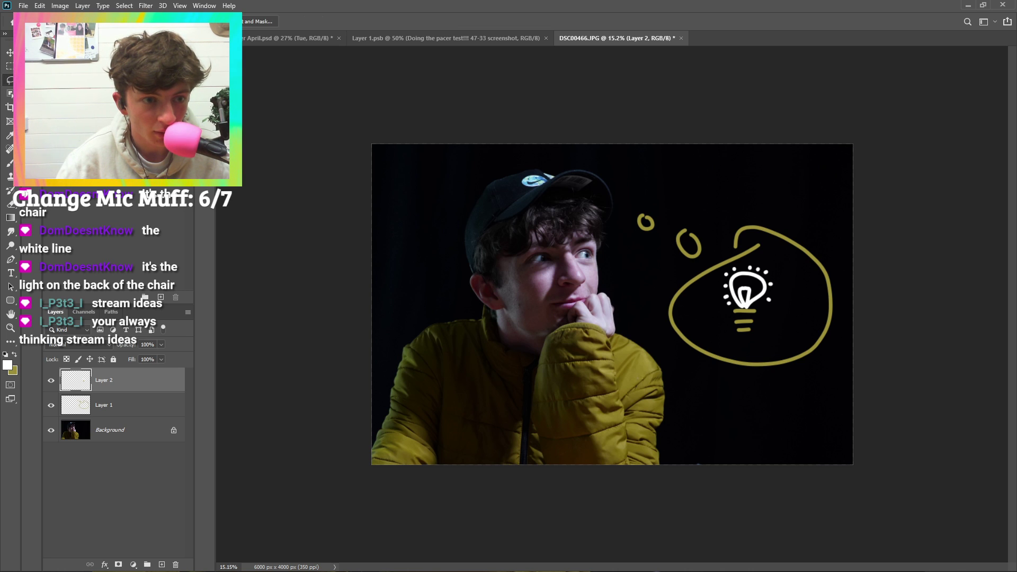
mouse_move(712, 315)
mouse_down()
mouse_move(734, 347)
mouse_move(757, 342)
mouse_move(778, 282)
mouse_move(766, 260)
mouse_move(742, 265)
mouse_move(714, 315)
mouse_up()
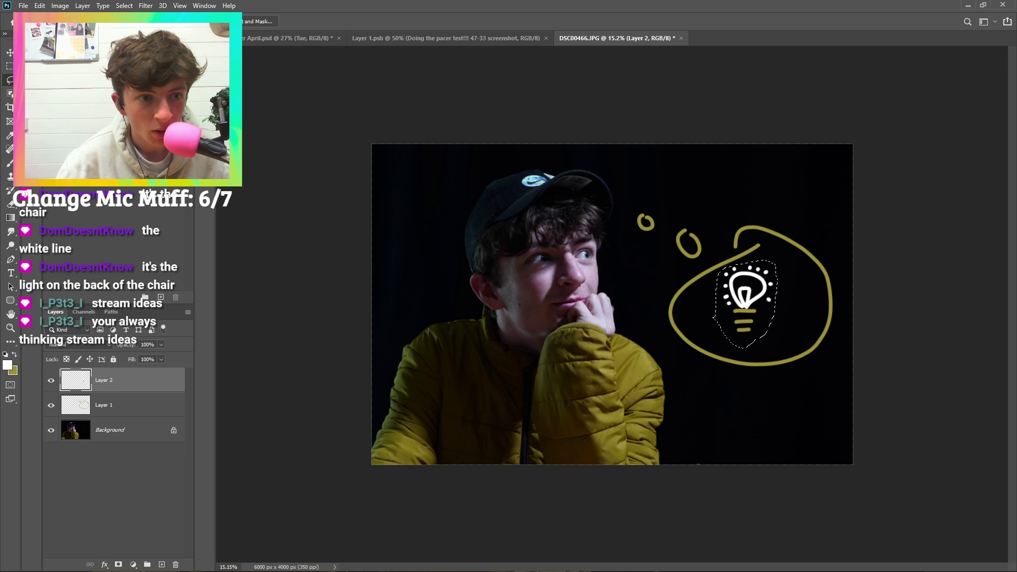
click(9, 55)
drag(735, 316, 749, 321)
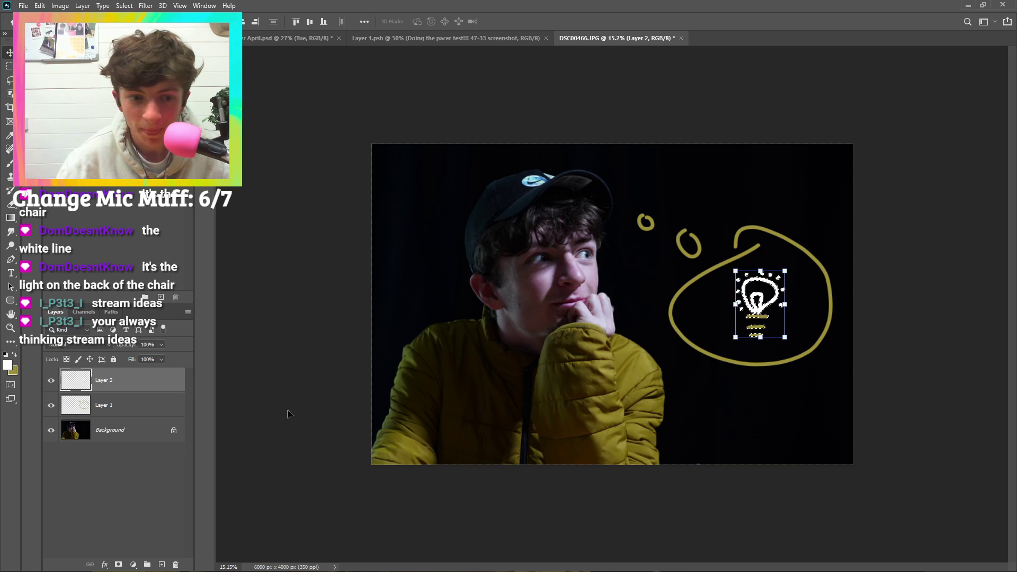
key(ctrl+d)
click(96, 478)
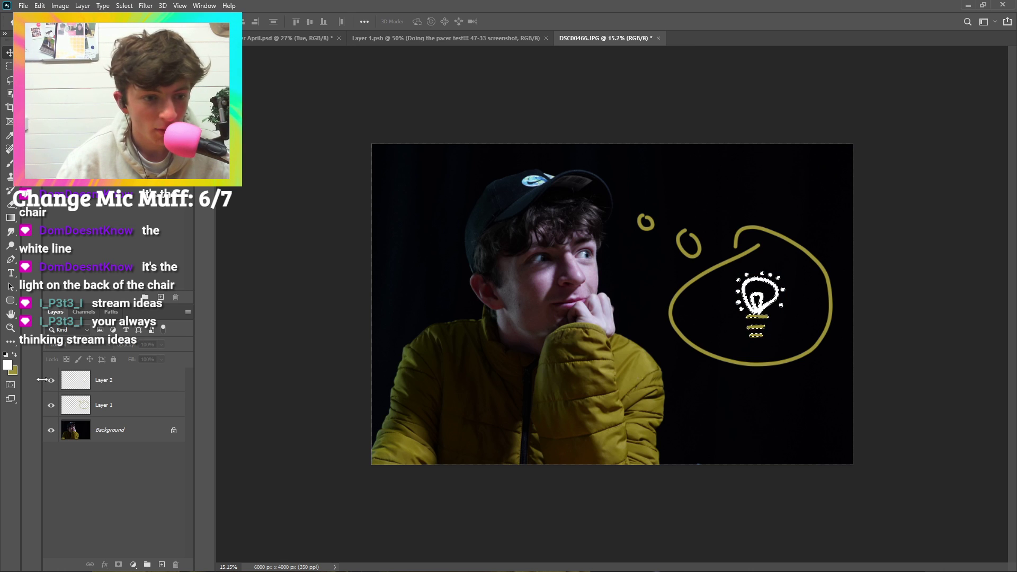
key(m)
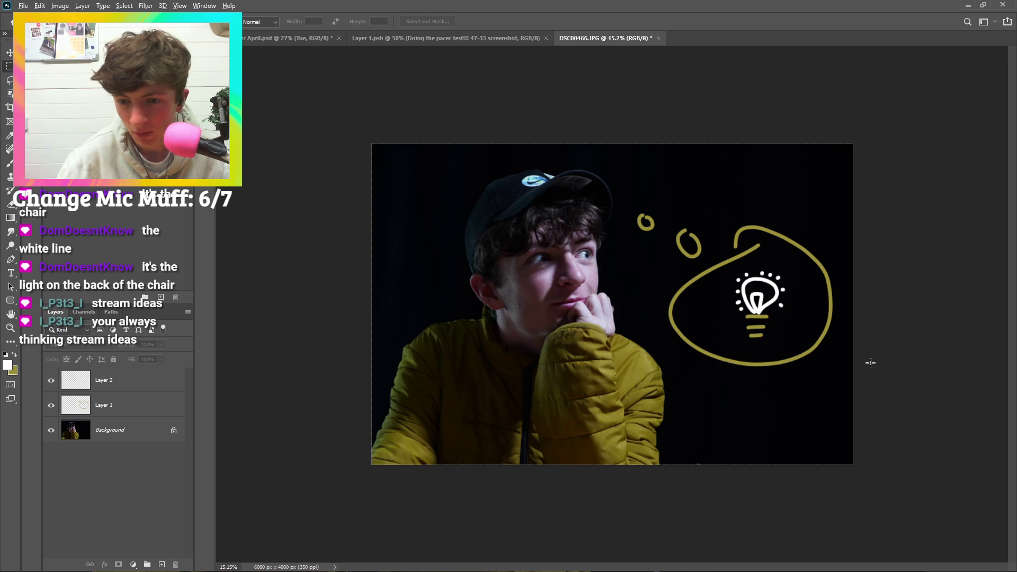
scroll(870, 363, down, 3)
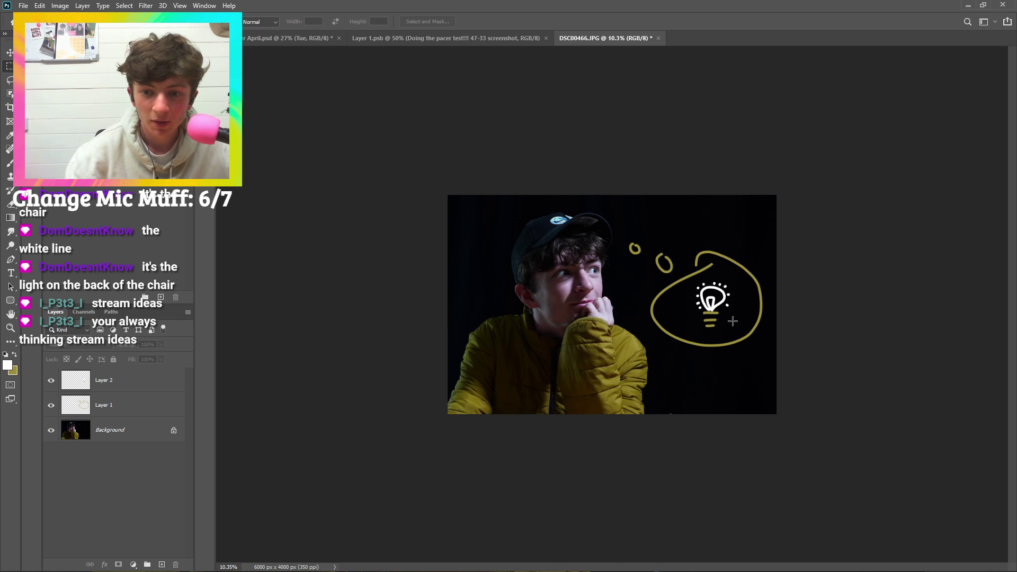
key(super)
key(super)
key(ctrl+plus)
key(ctrl+plus)
scroll(725, 317, up, 2)
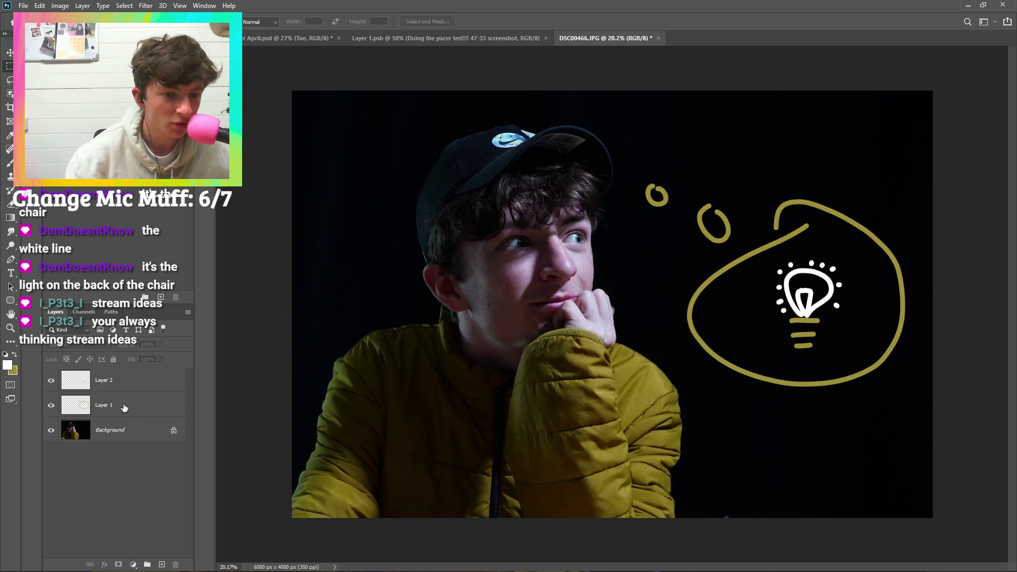
- Darken the Background photo's shadows with a Levels adjustment, setting the black input level to 5
click(132, 433)
click(63, 7)
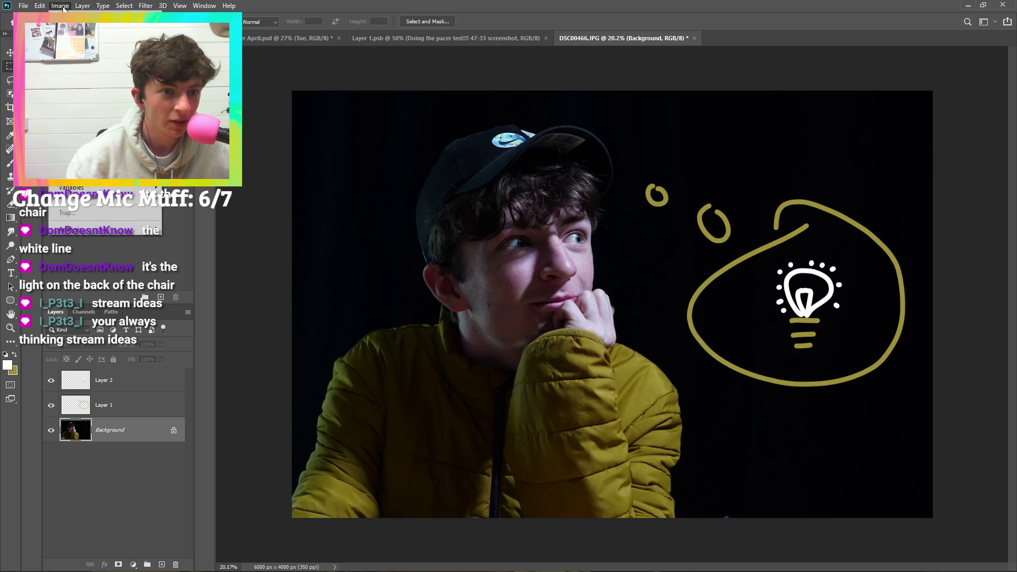
mouse_move(96, 31)
click(260, 43)
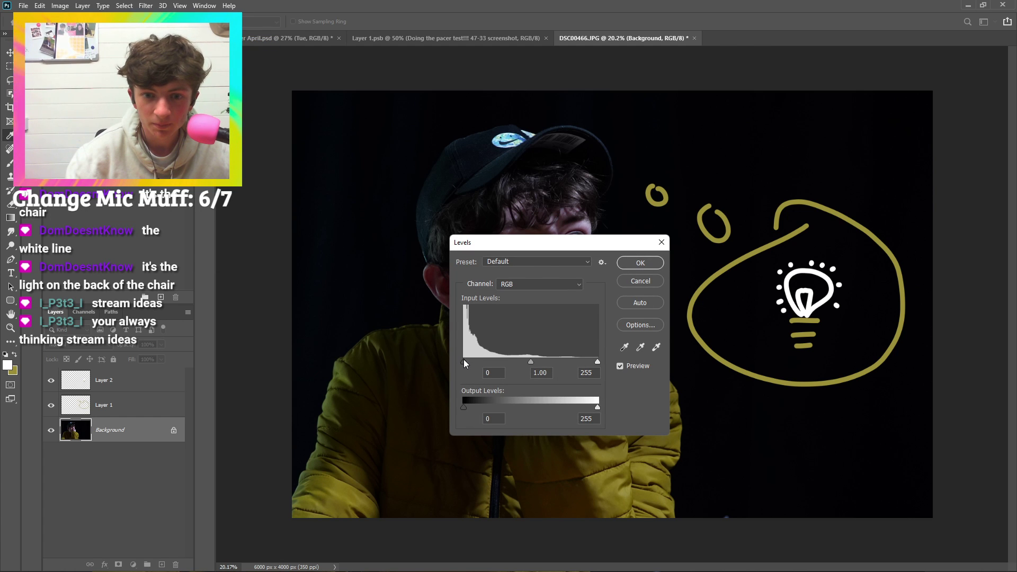
drag(463, 360, 475, 360)
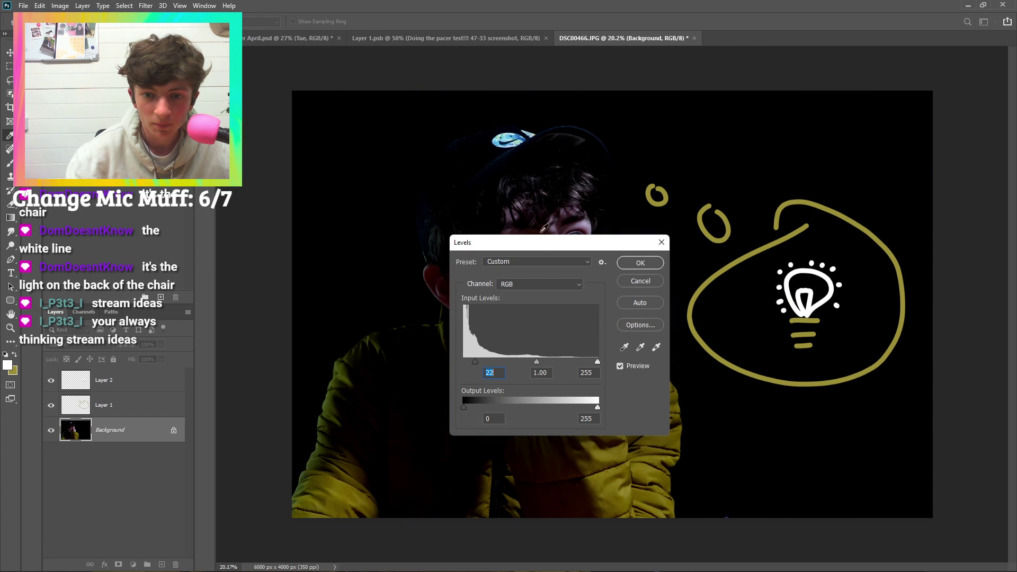
drag(541, 243, 189, 137)
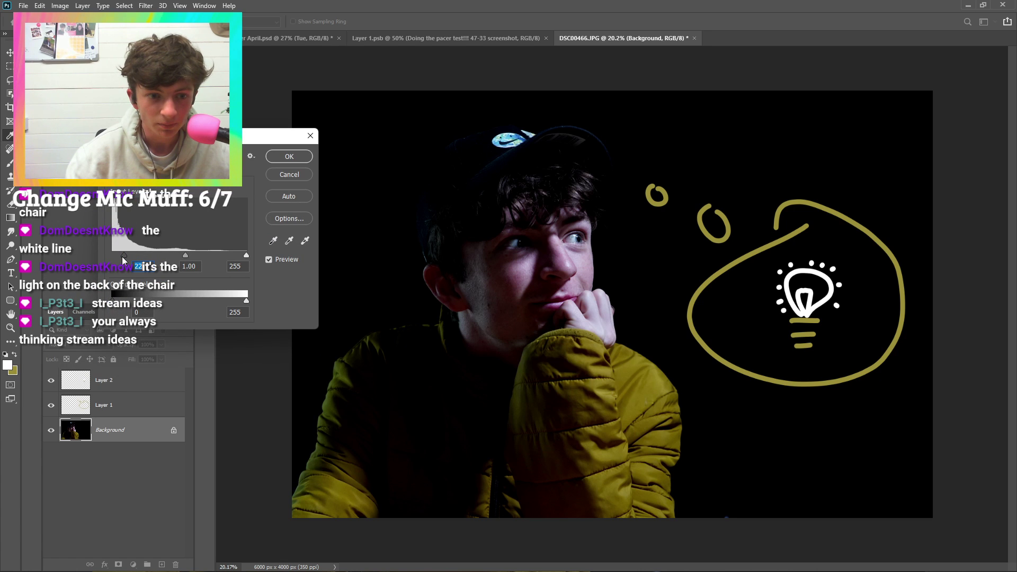
drag(123, 259, 117, 259)
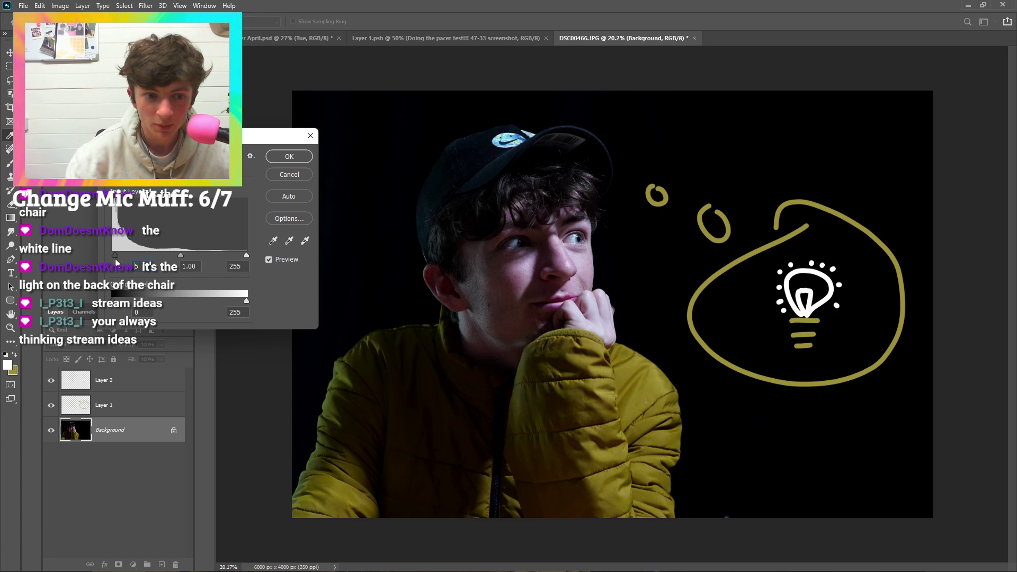
click(279, 157)
key(m)
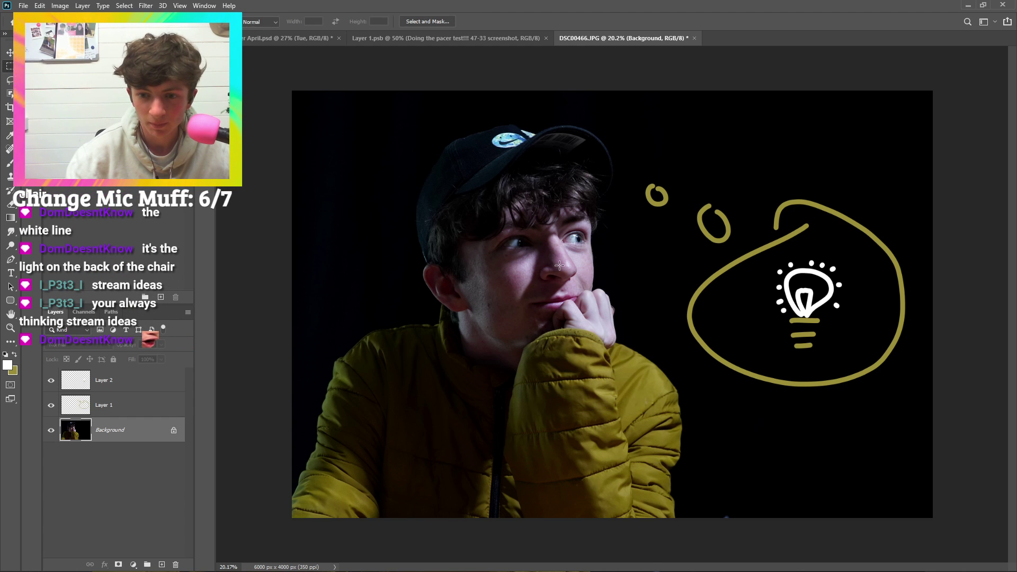
- Apply a Brightness/Contrast adjustment to the Background photo with brightness 37 and contrast -12
key(super)
key(super)
scroll(741, 376, down, 5)
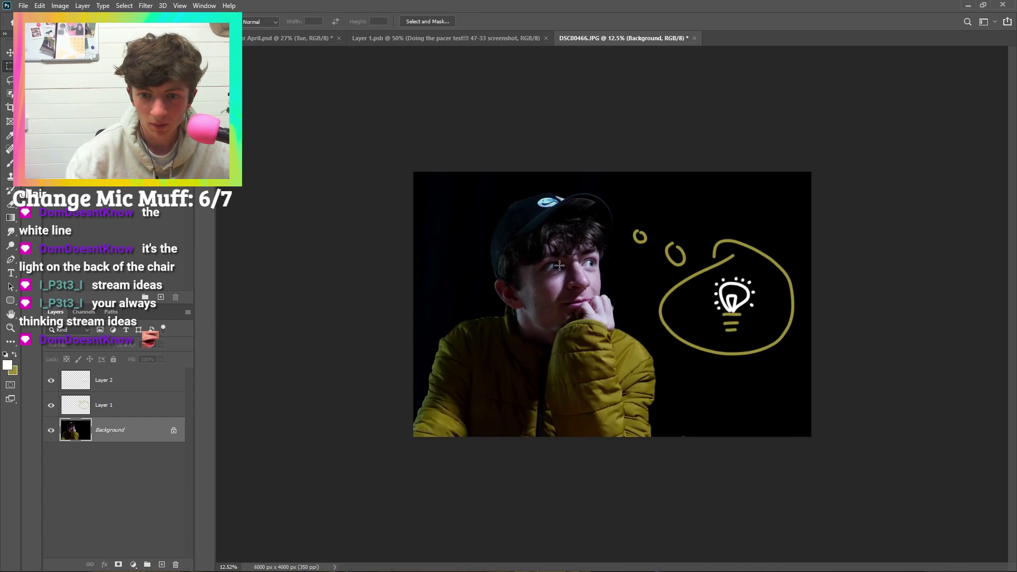
click(59, 6)
mouse_move(106, 32)
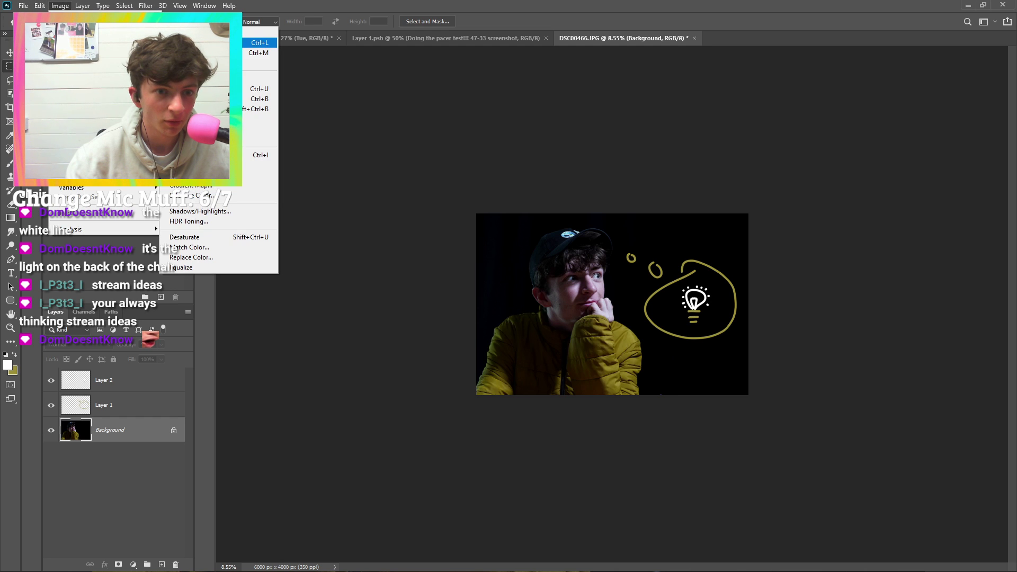
click(212, 32)
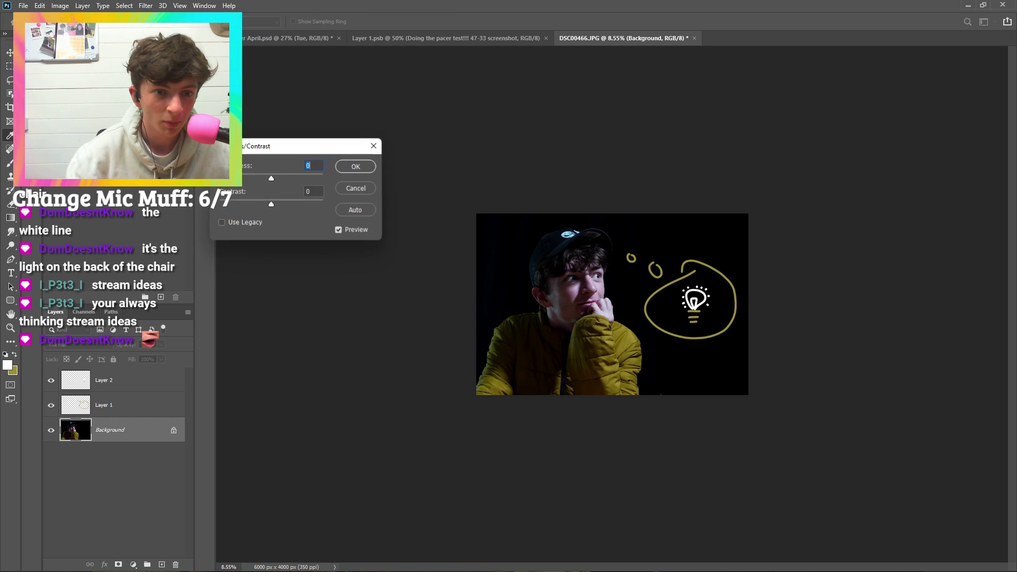
drag(276, 176, 255, 203)
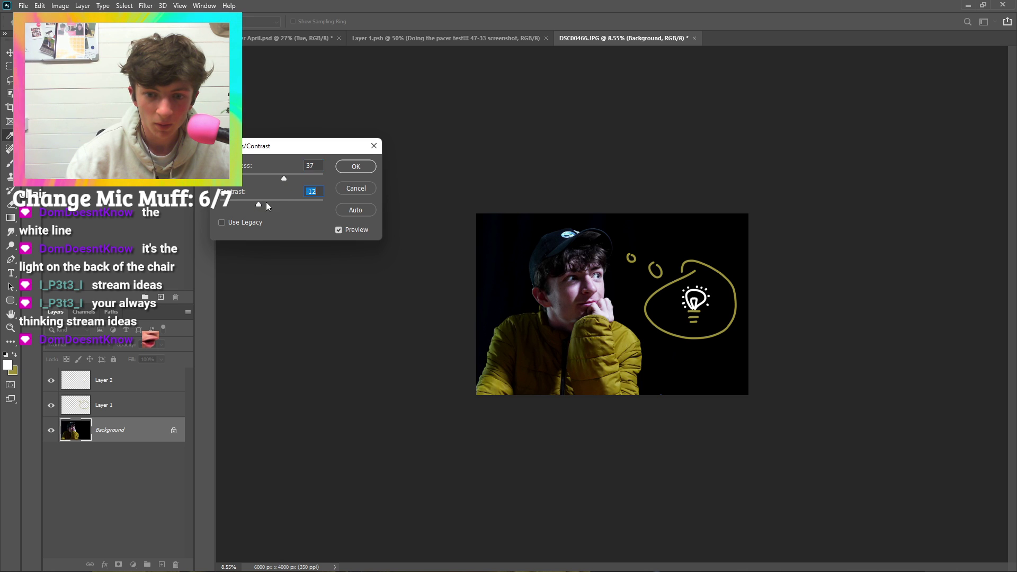
click(349, 167)
- Export the decorated portrait to the Downloads folder
key(super)
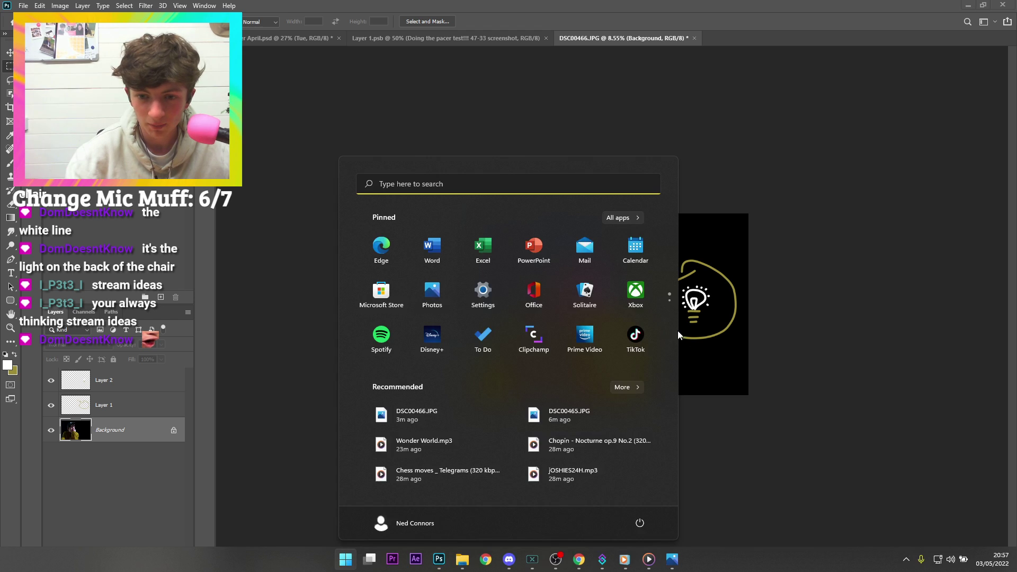
key(super)
drag(690, 348, 947, 361)
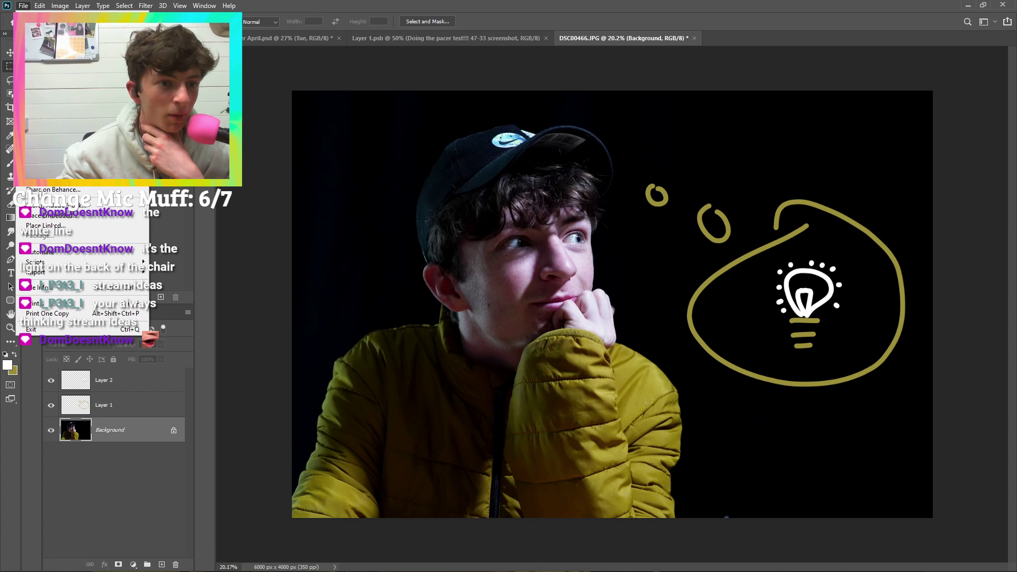
click(23, 6)
click(265, 159)
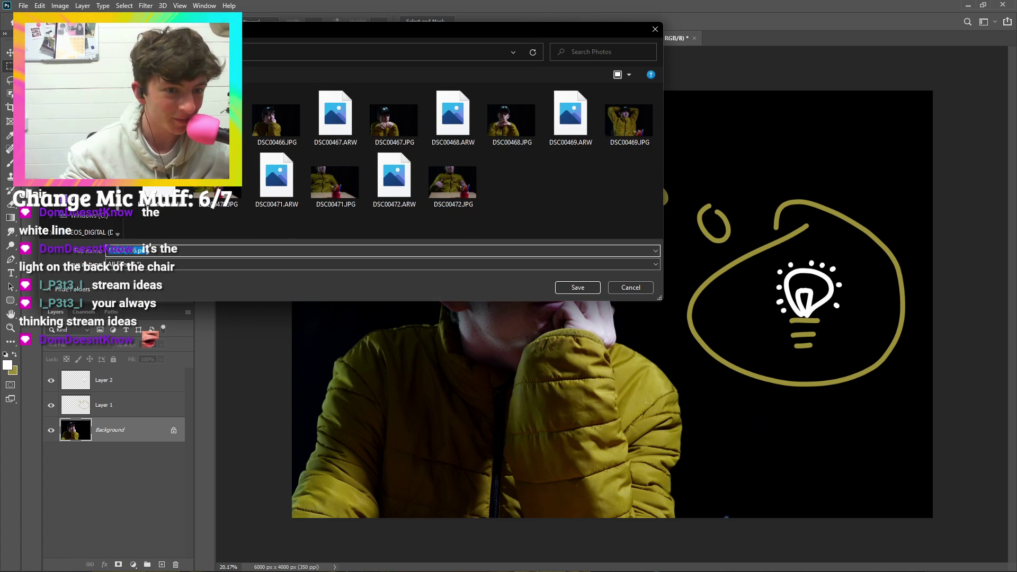
click(63, 195)
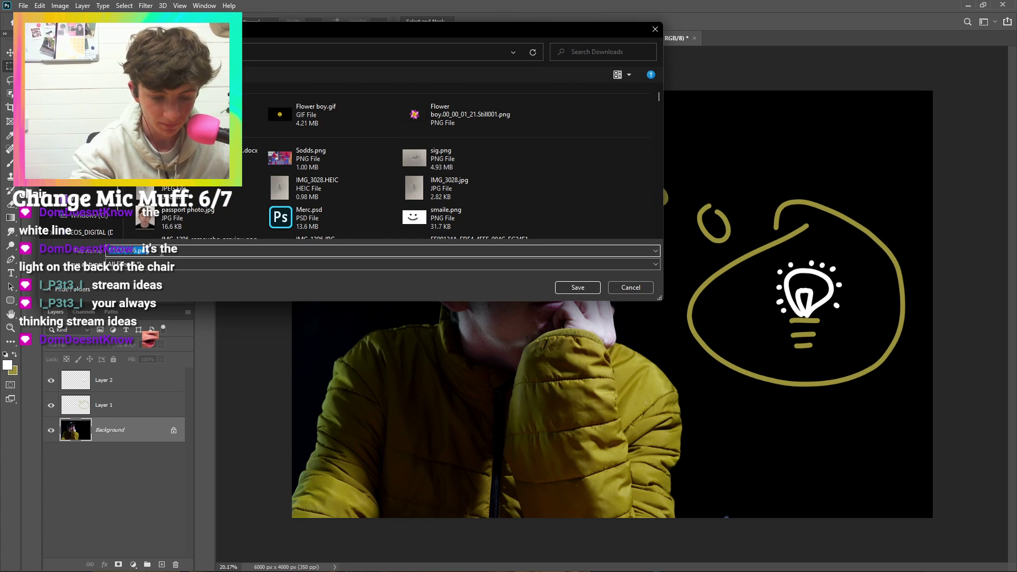
drag(364, 36, 0, 238)
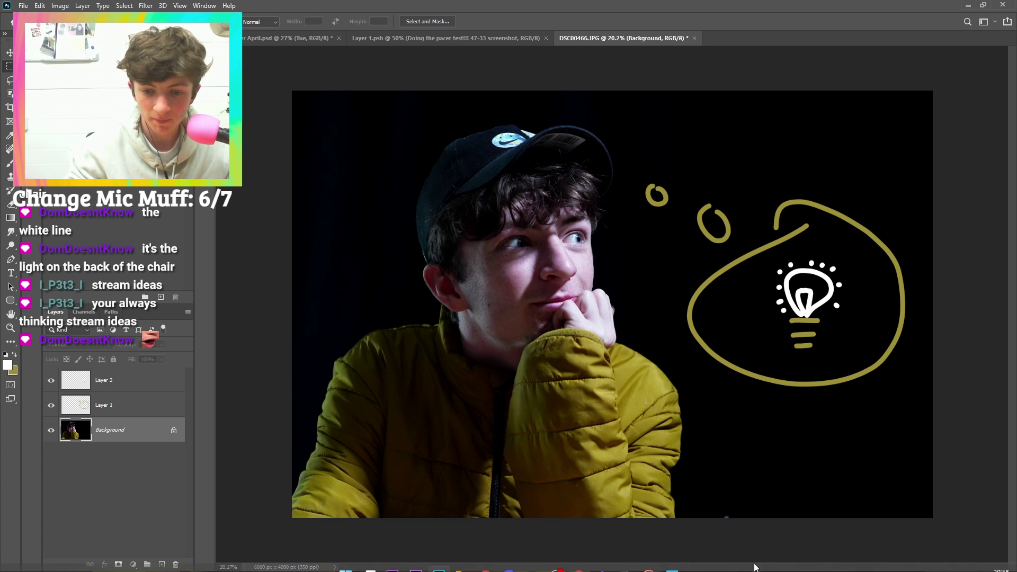
- Bring up the previews of the open Chrome windows
mouse_move(603, 569)
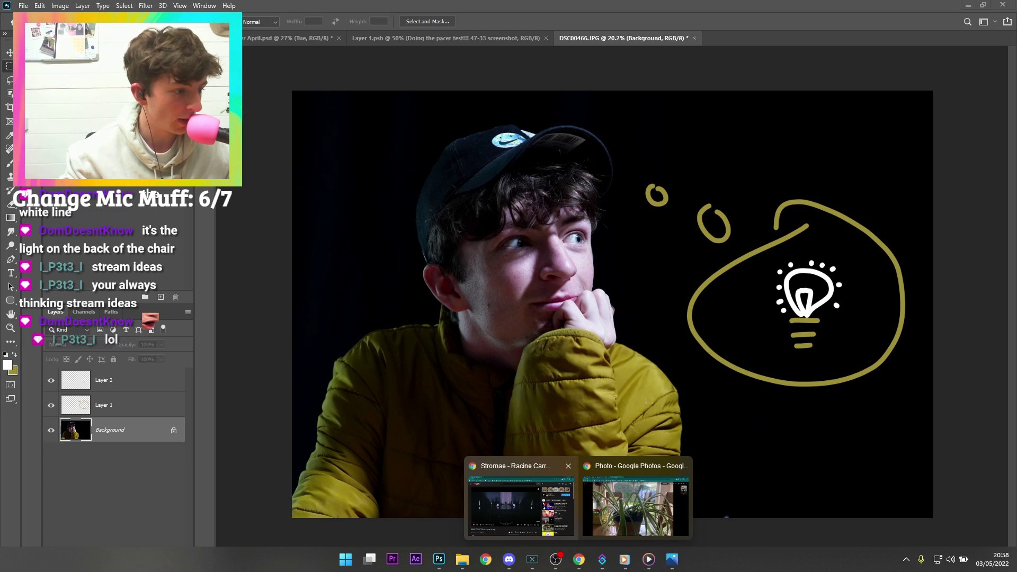